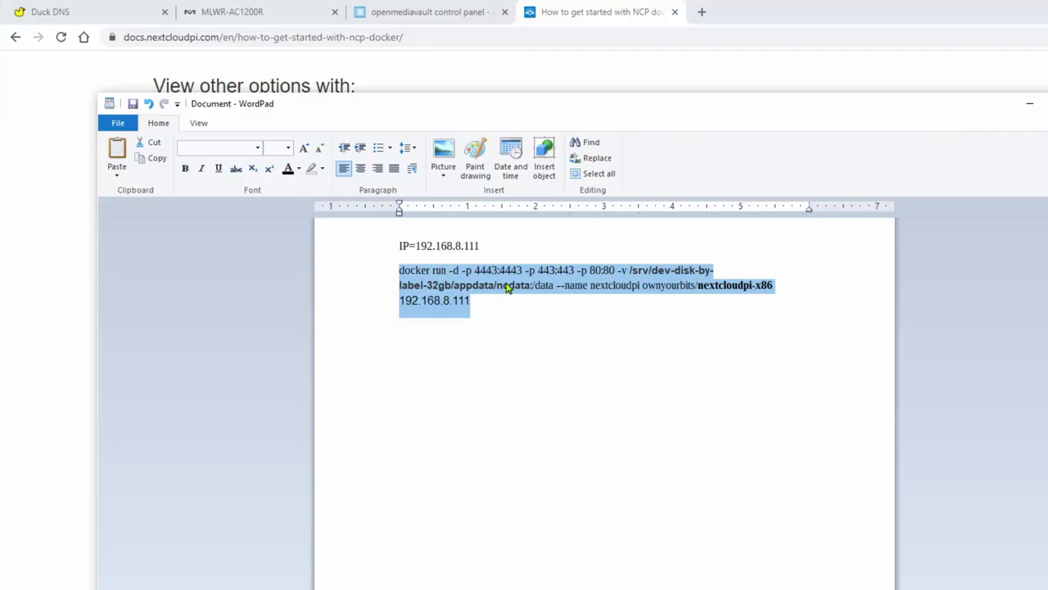
Copy the prepared docker run command from WordPad and run it in the PuTTY session to start the nextcloudpi container for 192.168.8.111.
right_click(506, 286)
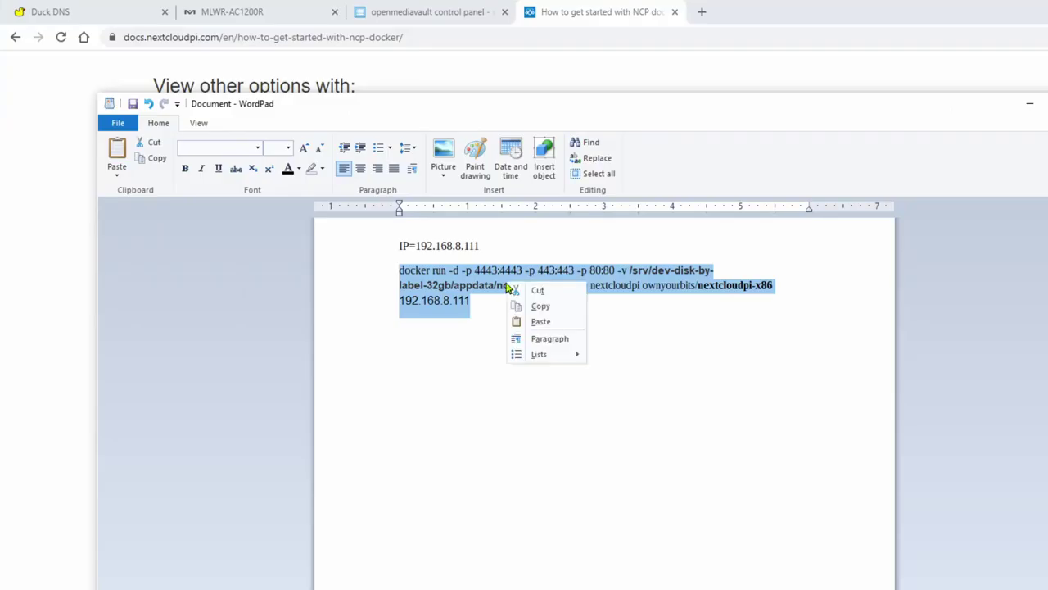
click(530, 305)
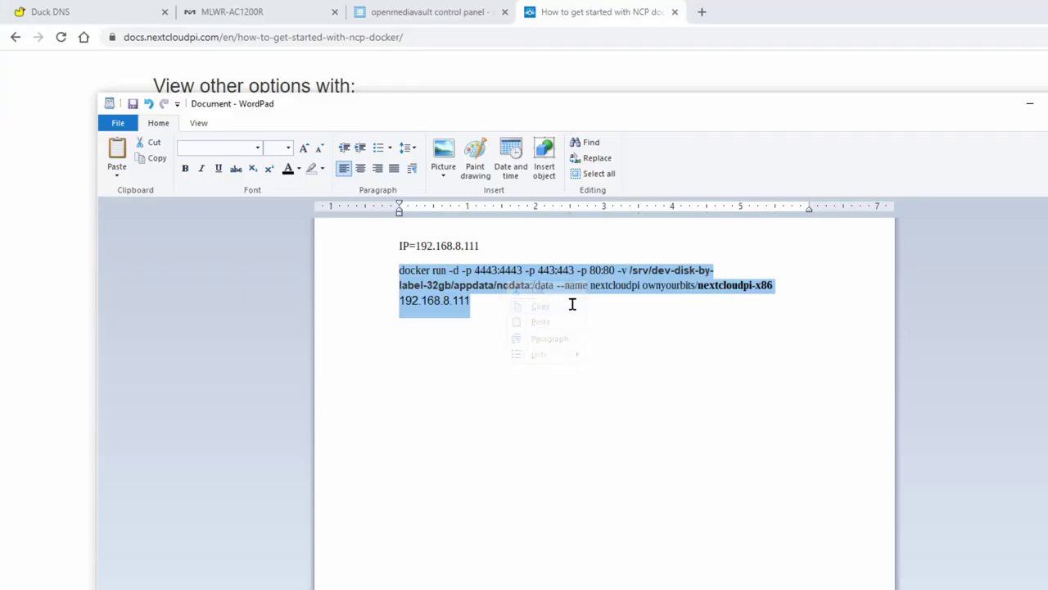
click(1030, 109)
key(alt+Tab)
key(shift+Insert)
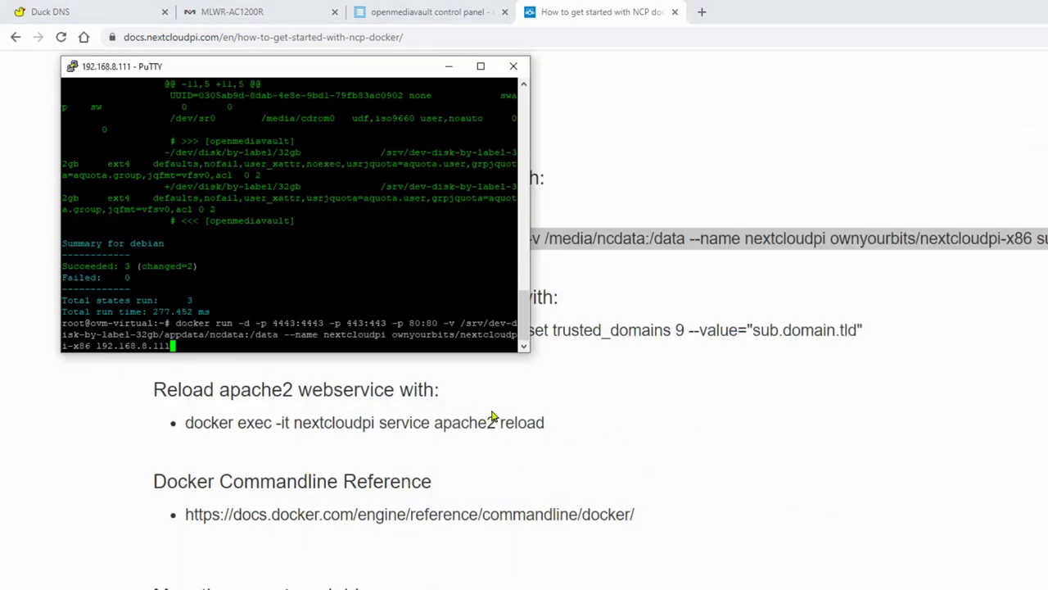
key(Return)
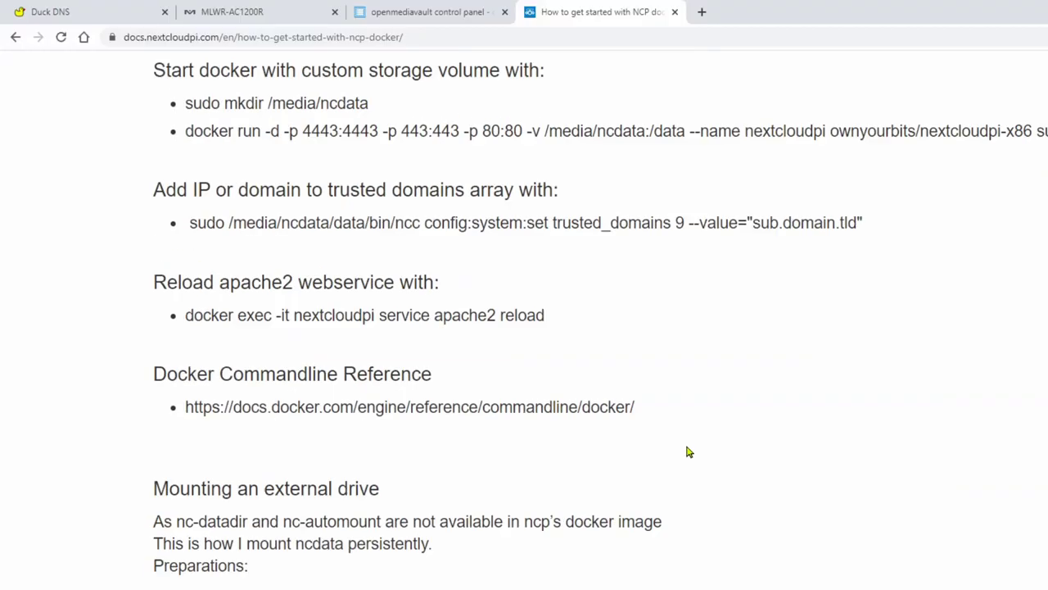
Copy the command docker logs -f nextcloudpi from the NextCloudPi docs page and run it in the PuTTY session.
scroll(690, 451, down, 5)
scroll(689, 451, down, 5)
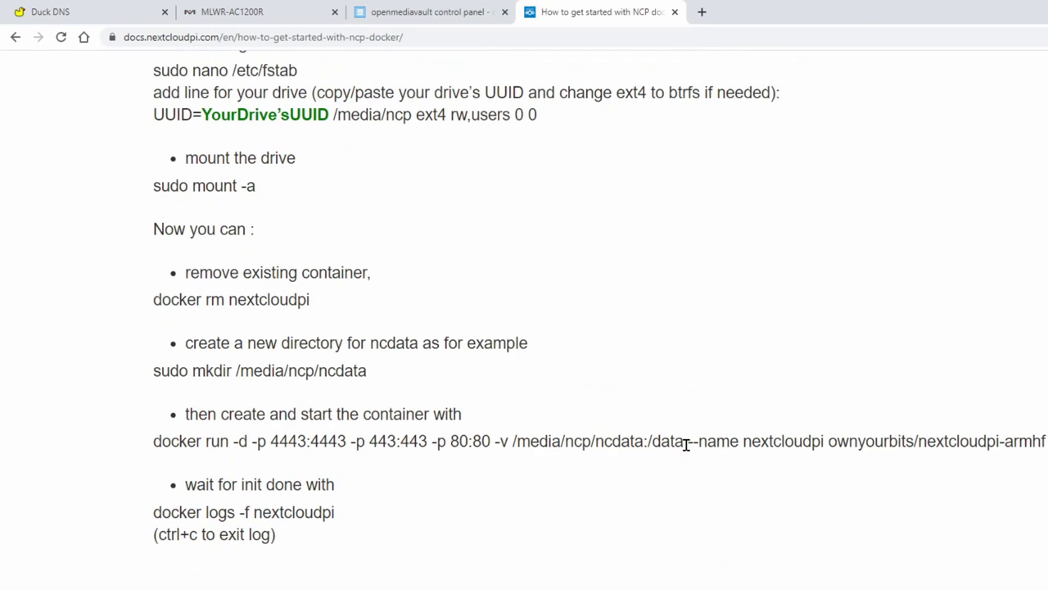
drag(153, 512, 341, 521)
right_click(324, 516)
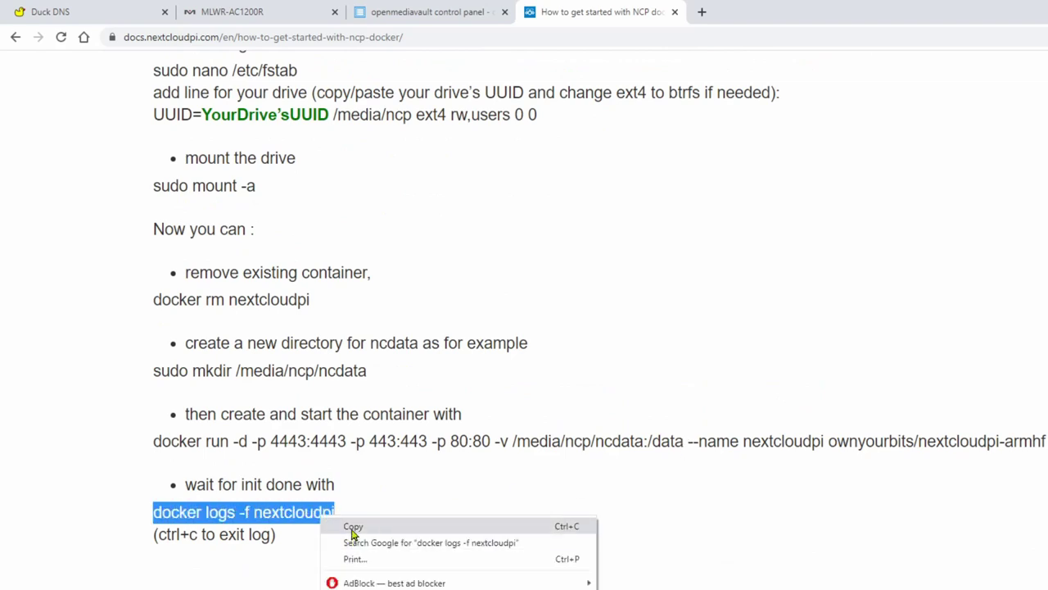
click(353, 527)
key(alt+Tab)
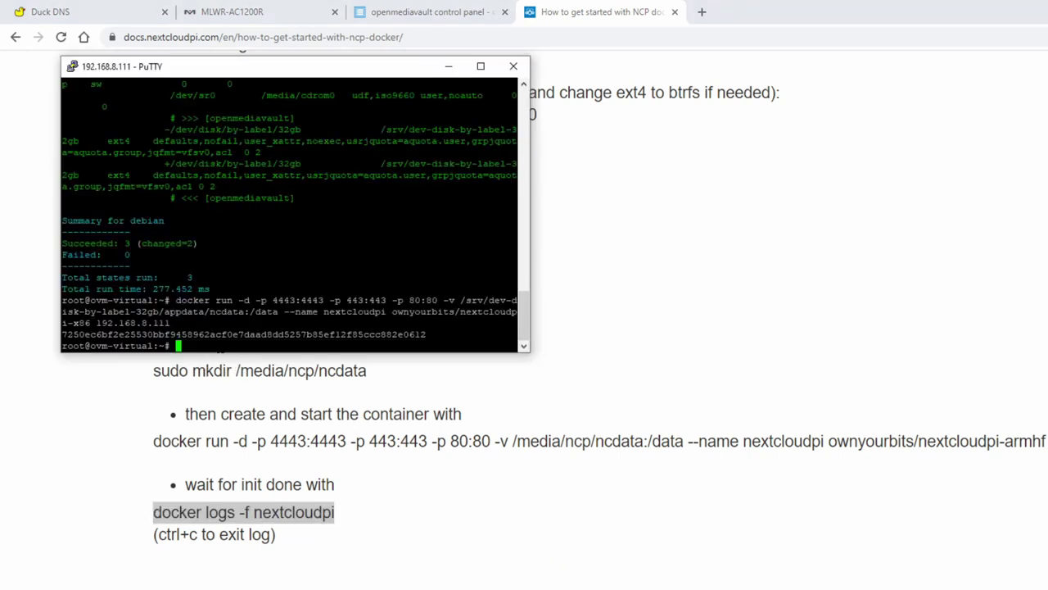
key(shift+Insert)
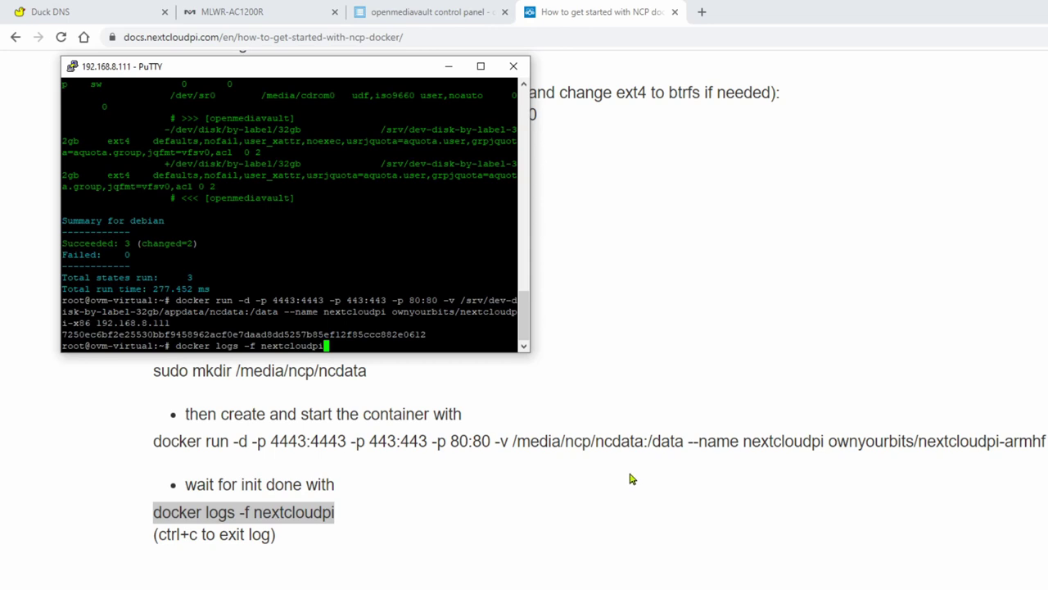
key(Return)
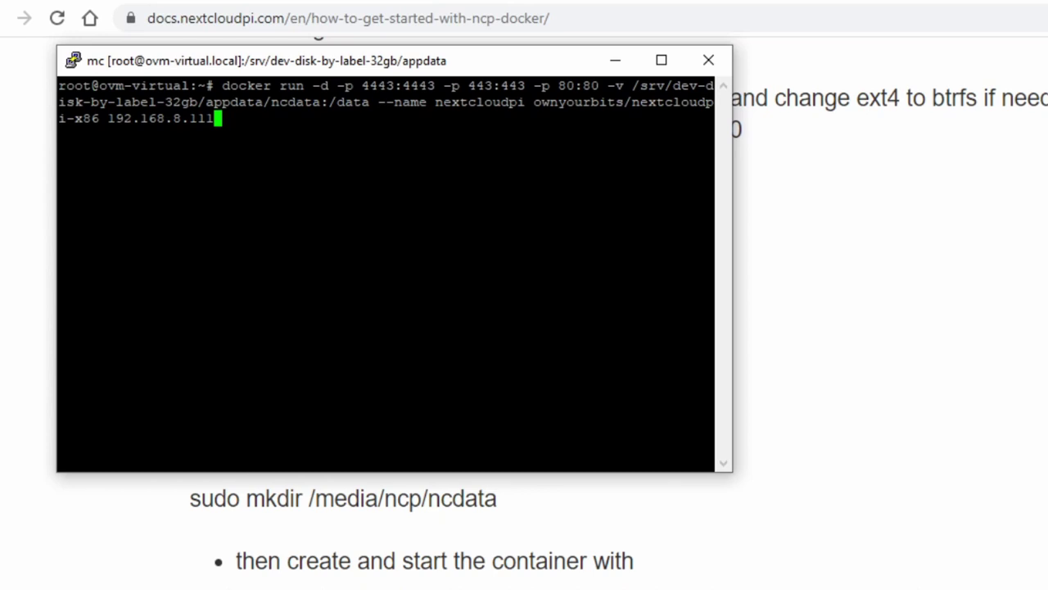
Run the nextcloudpi docker run command in the cleared terminal and follow the container's startup with docker logs -f nextcloudpi.
key(Return)
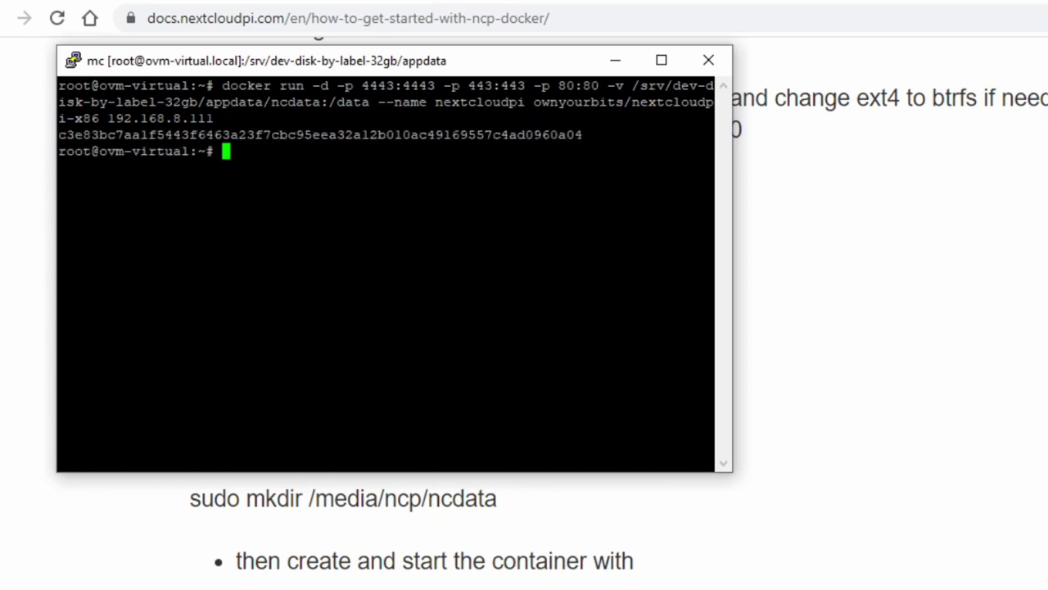
key(shift+Insert)
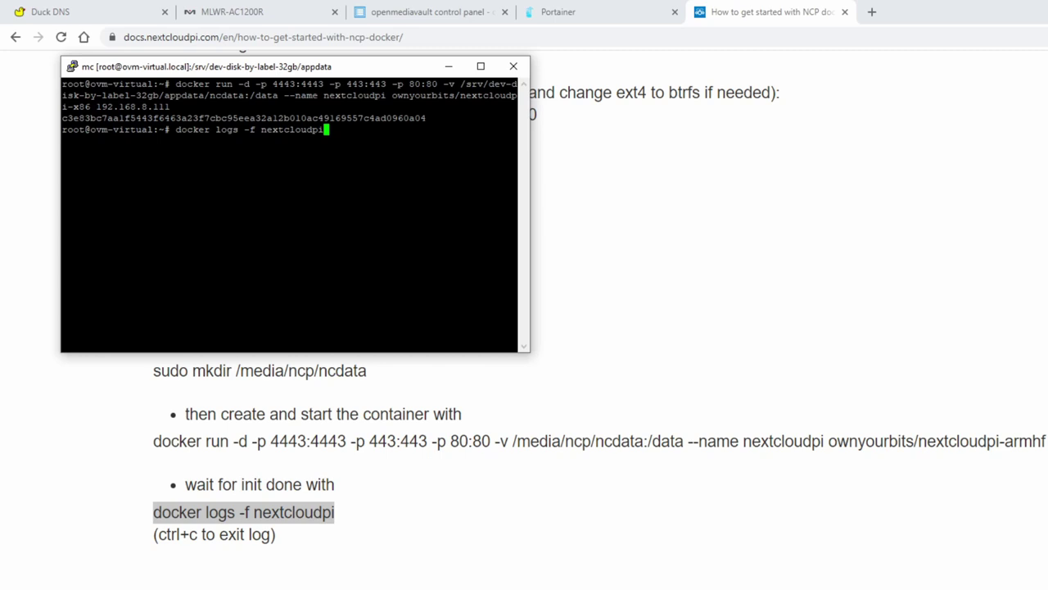
key(Return)
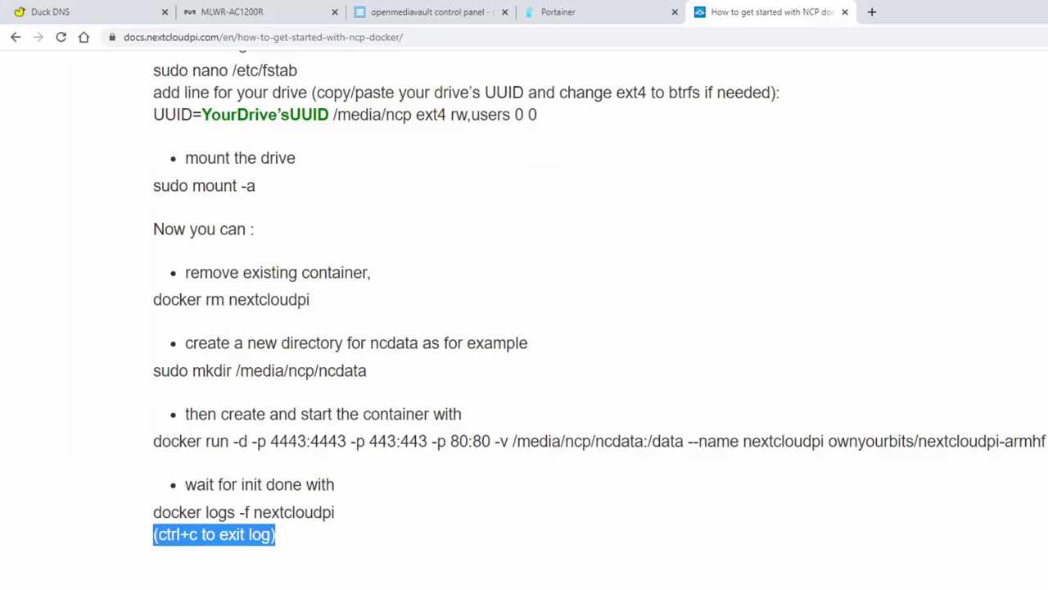
key(alt+Tab)
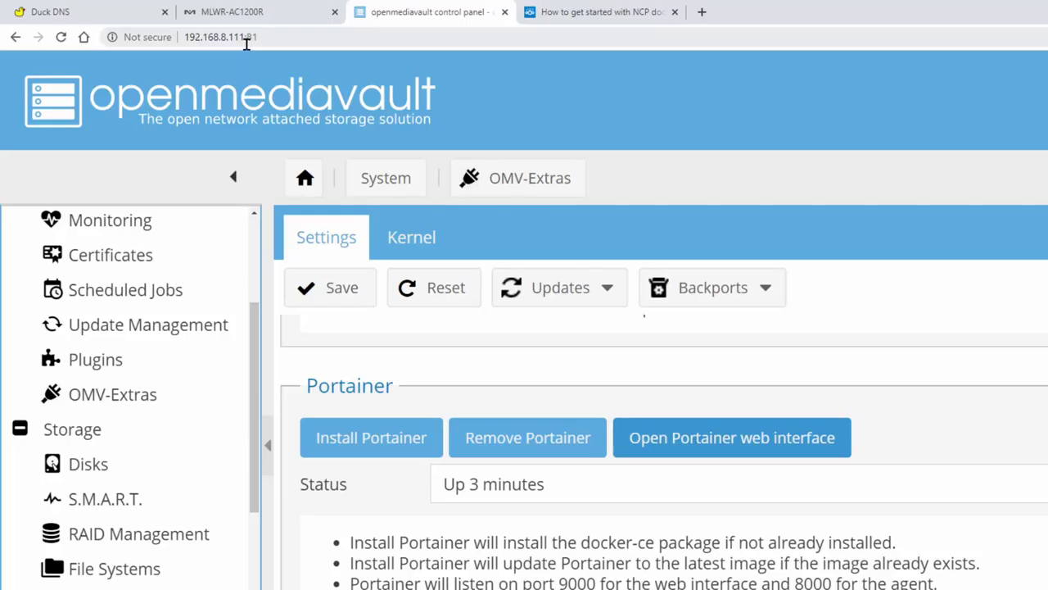
Copy the IP address 192.168.8.111 without the port from the openmediavault page address and open it in a new browser tab.
click(246, 44)
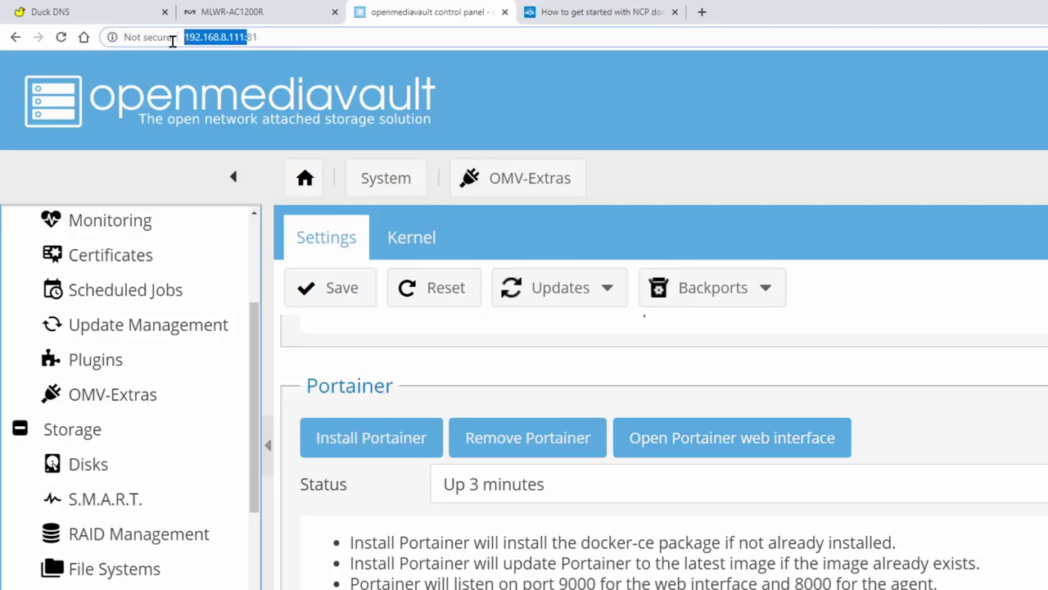
right_click(203, 40)
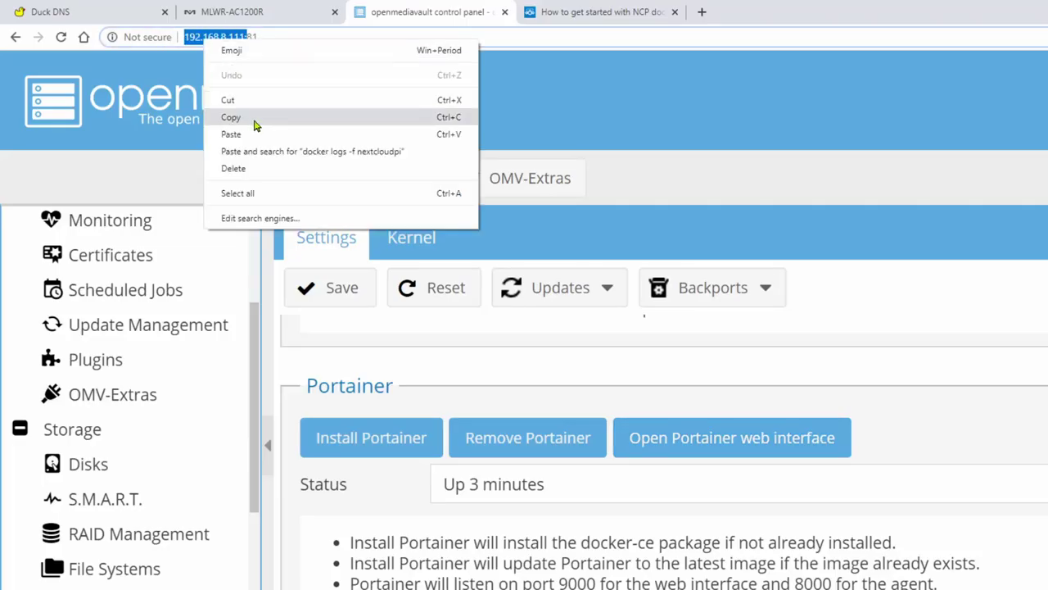
click(254, 119)
click(701, 11)
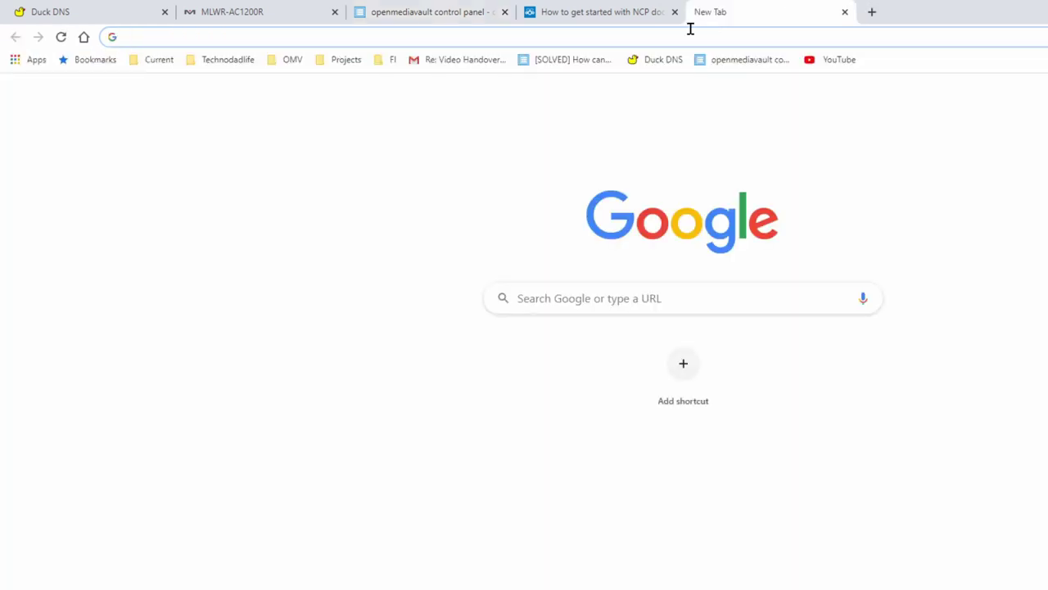
right_click(693, 34)
click(738, 142)
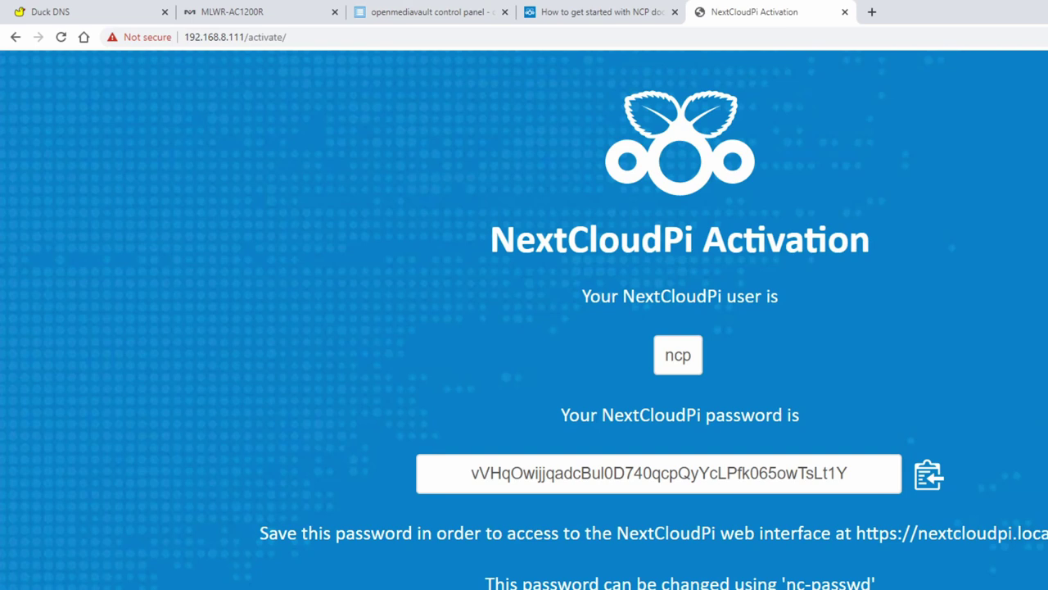
Review the user names on the activation page and copy the NextCloudPi web interface password.
scroll(524, 317, down, 2)
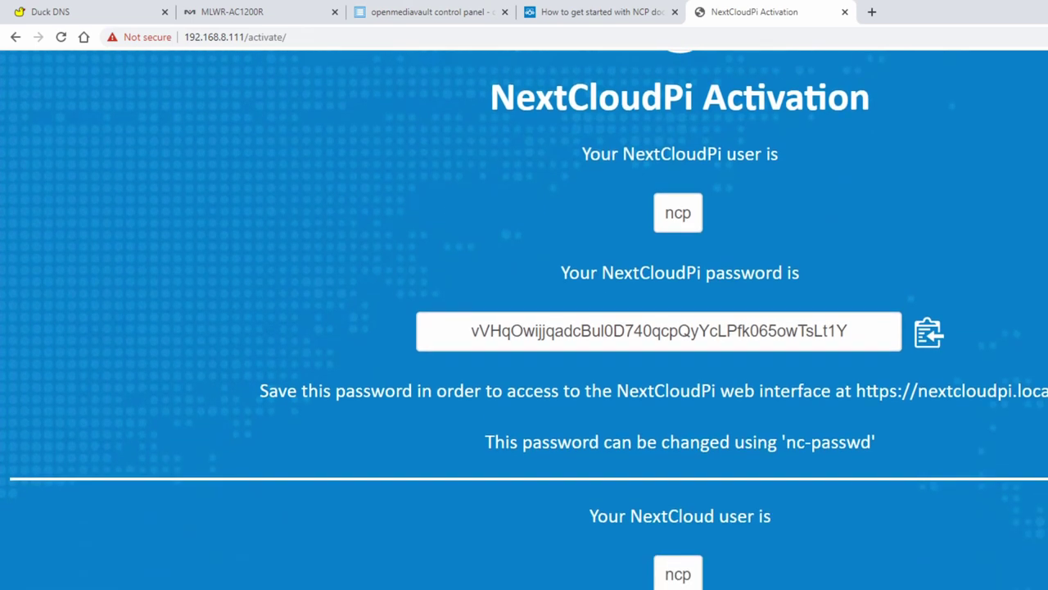
scroll(524, 317, down, 2)
scroll(524, 316, up, 1)
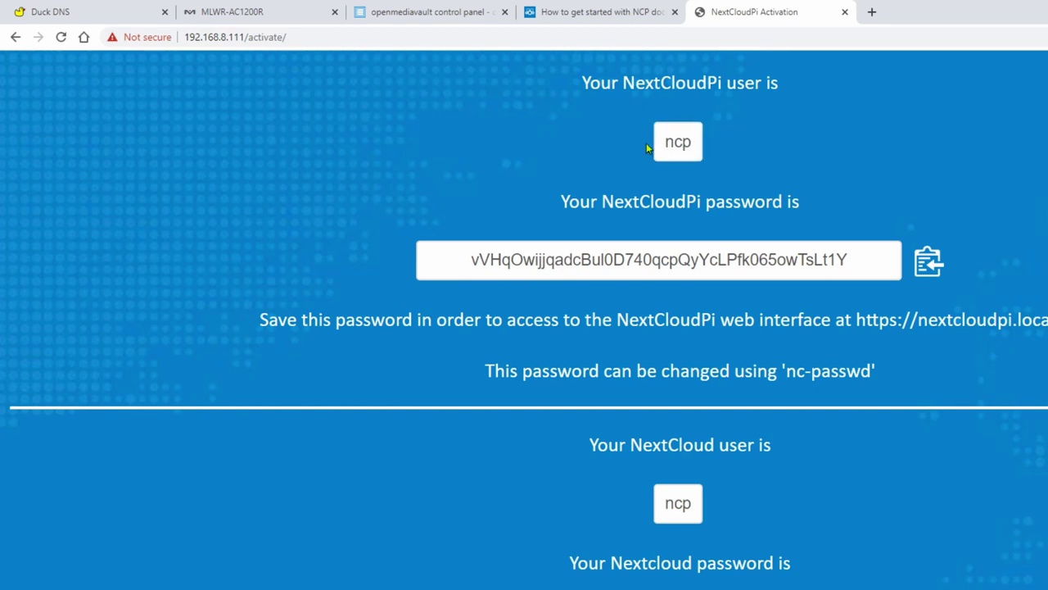
drag(655, 145, 698, 141)
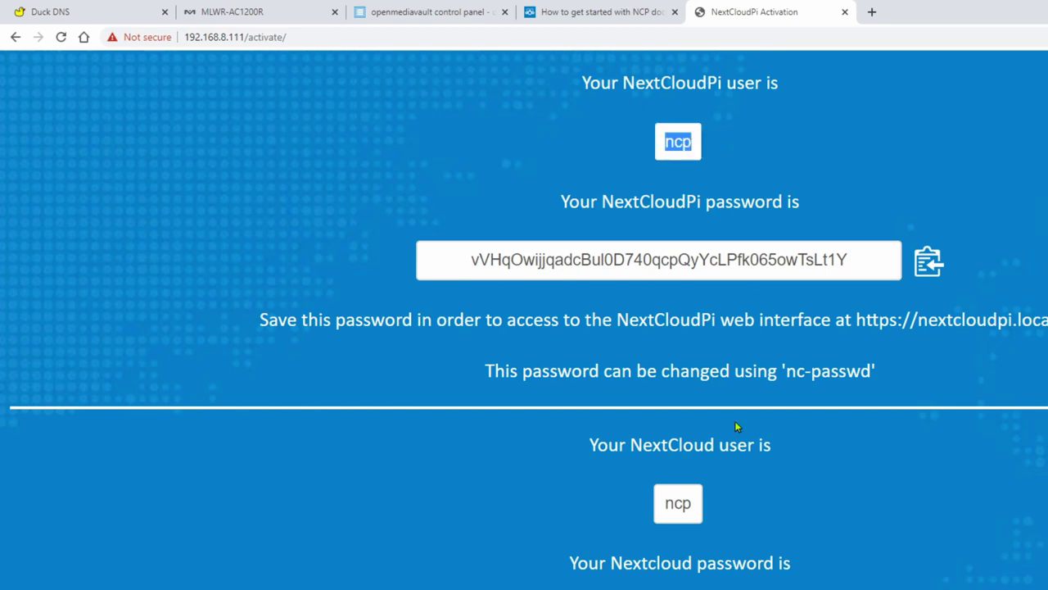
click(977, 260)
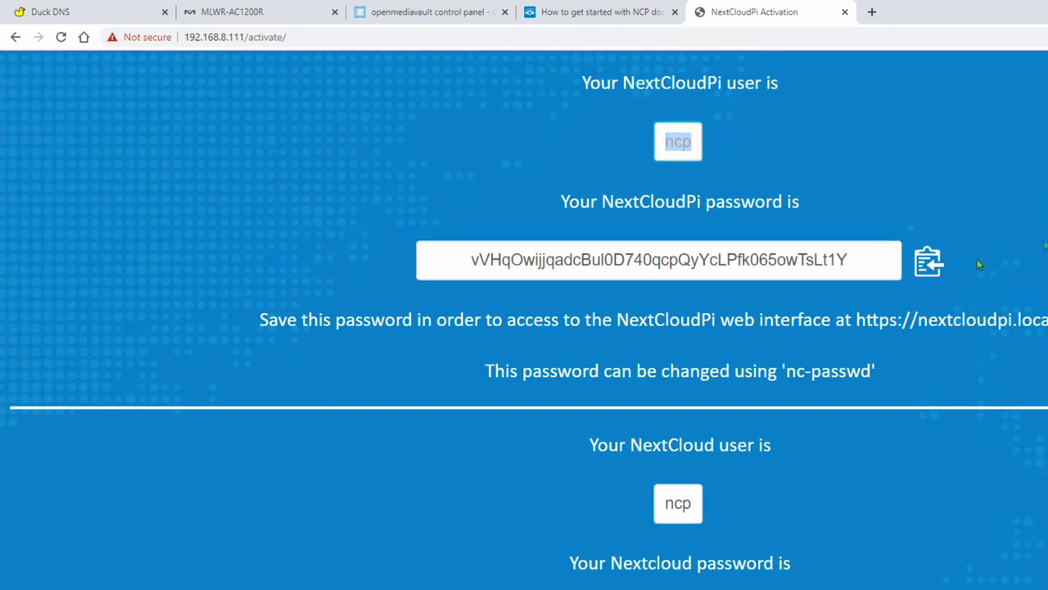
click(932, 264)
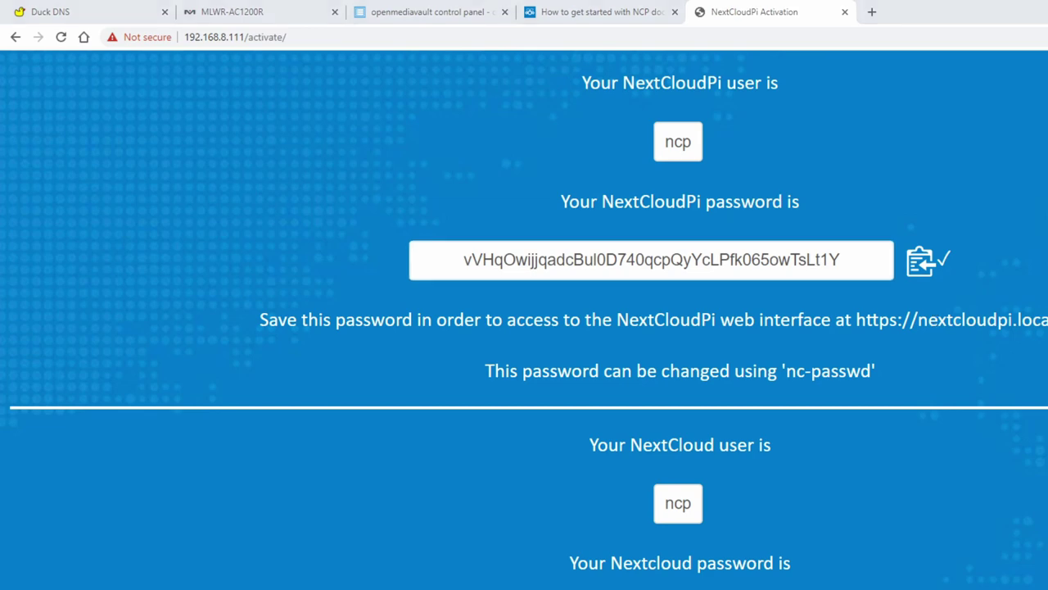
Copy the Nextcloud user password and activate the NextCloudPi installation.
scroll(1038, 426, down, 3)
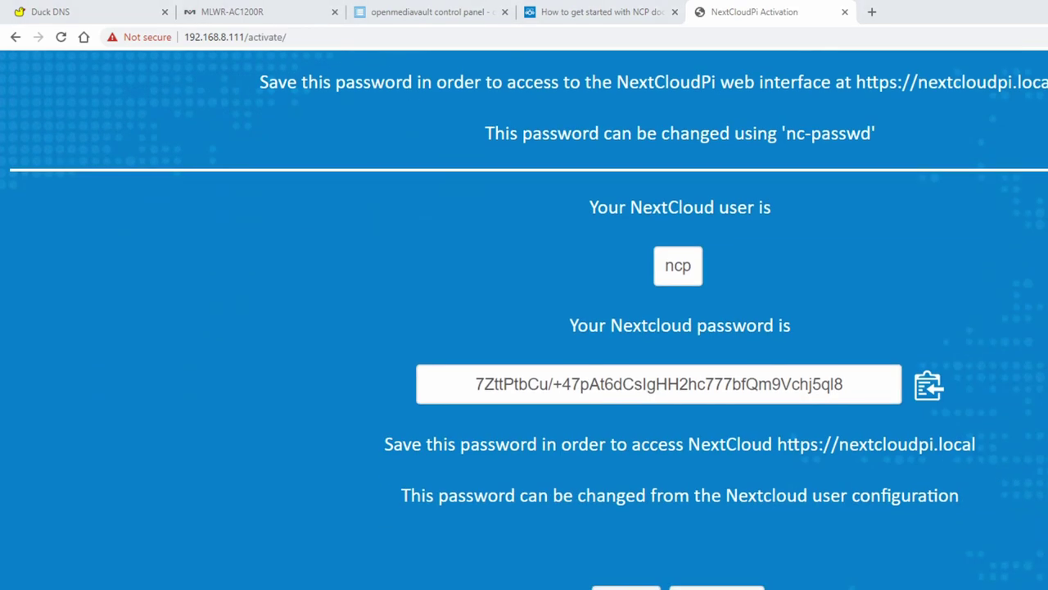
click(928, 385)
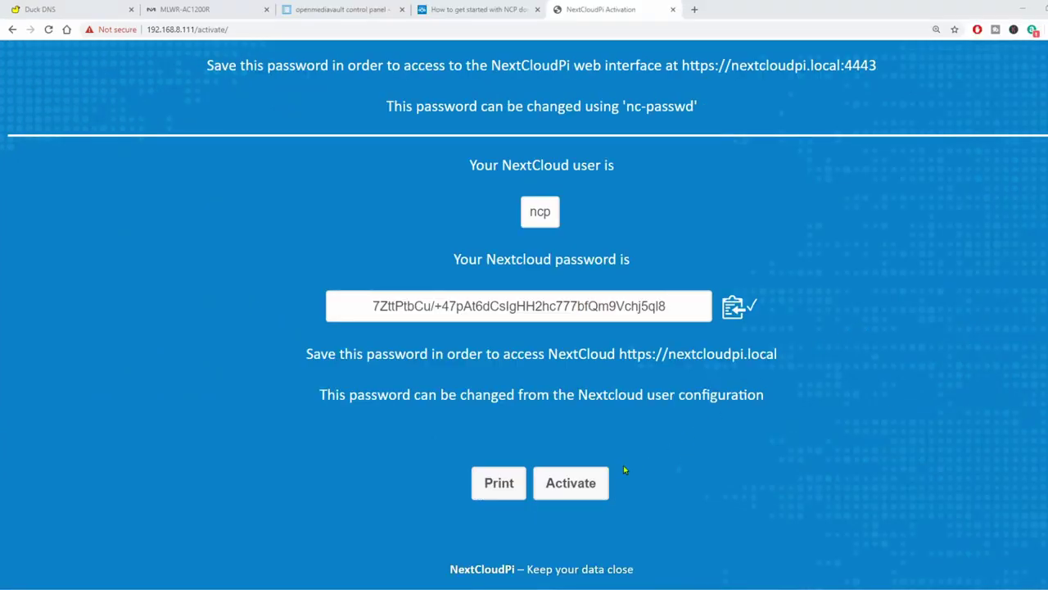
click(578, 484)
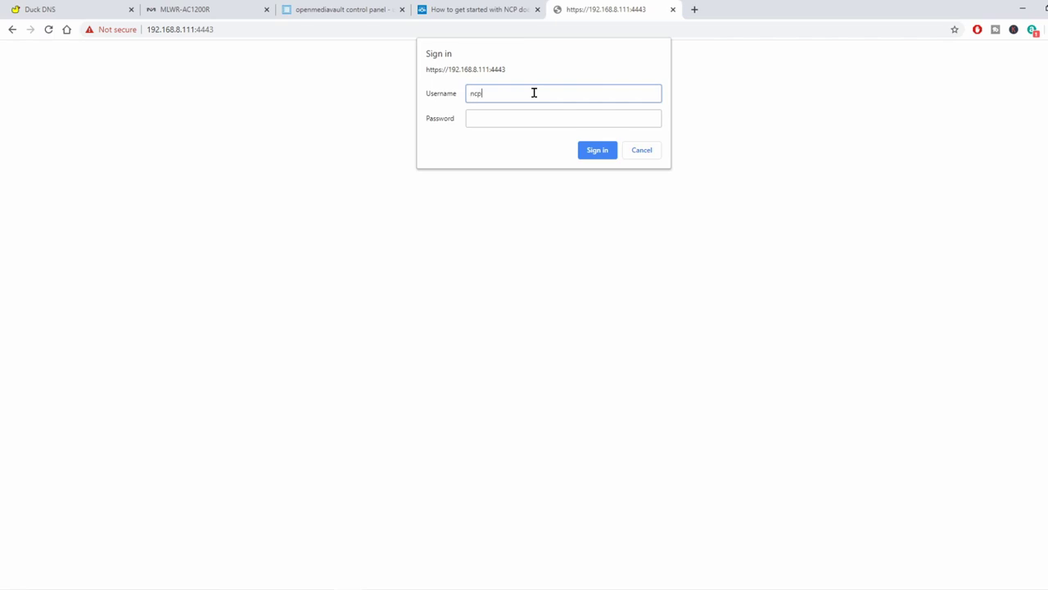
Sign in to the NextCloudPi panel at 192.168.8.111:4443 as ncp with the account password.
key(Tab)
key(ctrl+v)
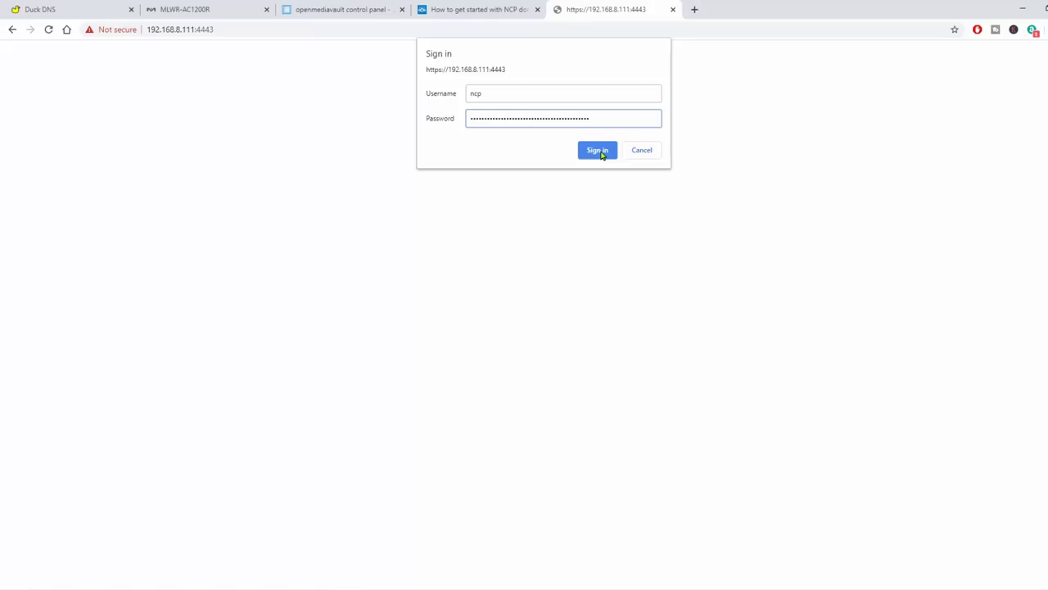
click(600, 149)
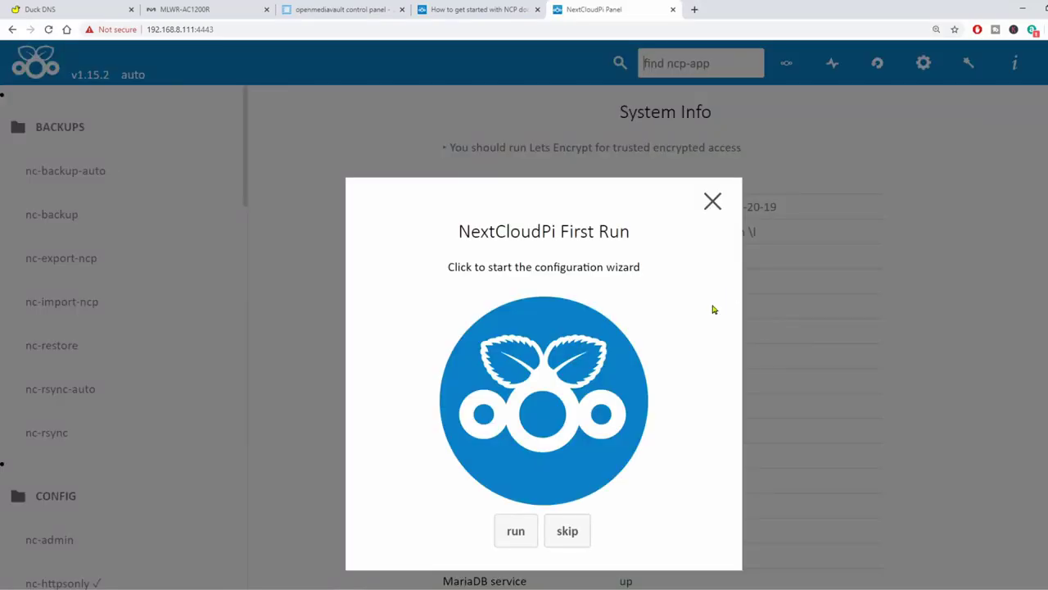
Run the NextCloudPi first-run wizard, enable access from outside the house and choose manual port forwarding.
click(517, 531)
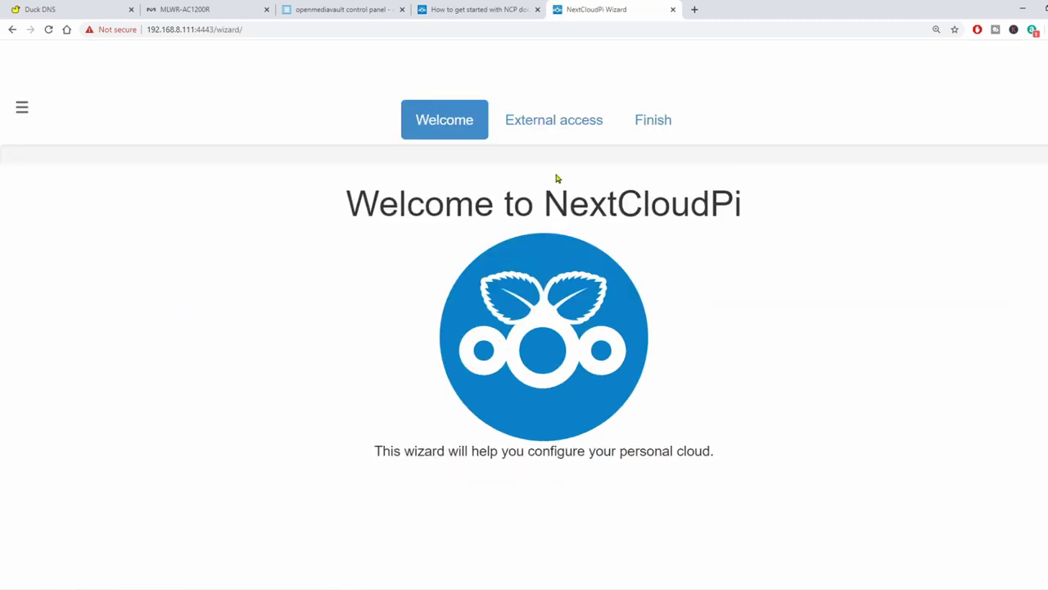
click(565, 124)
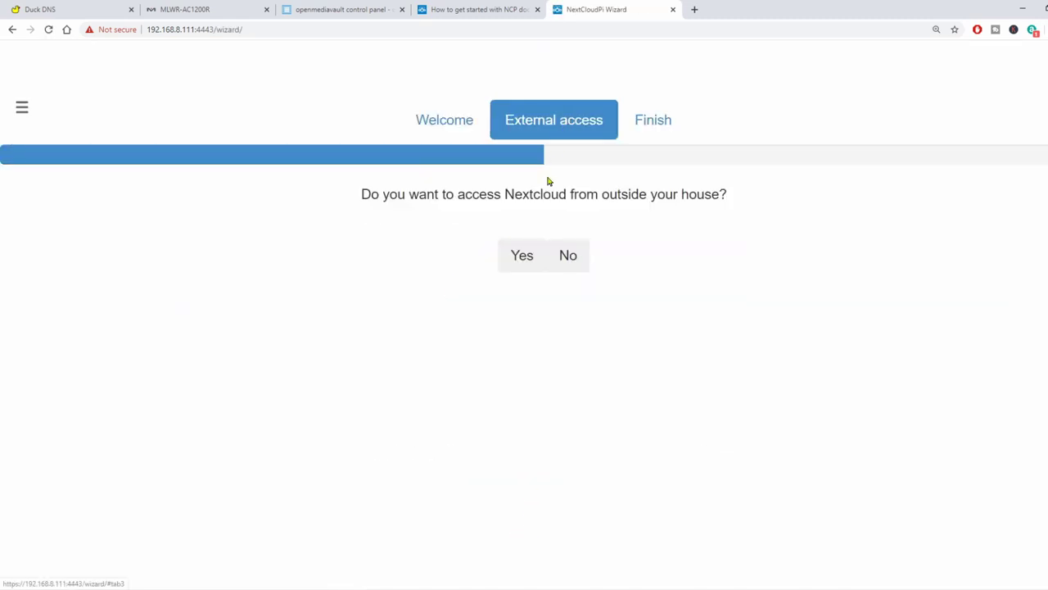
click(523, 254)
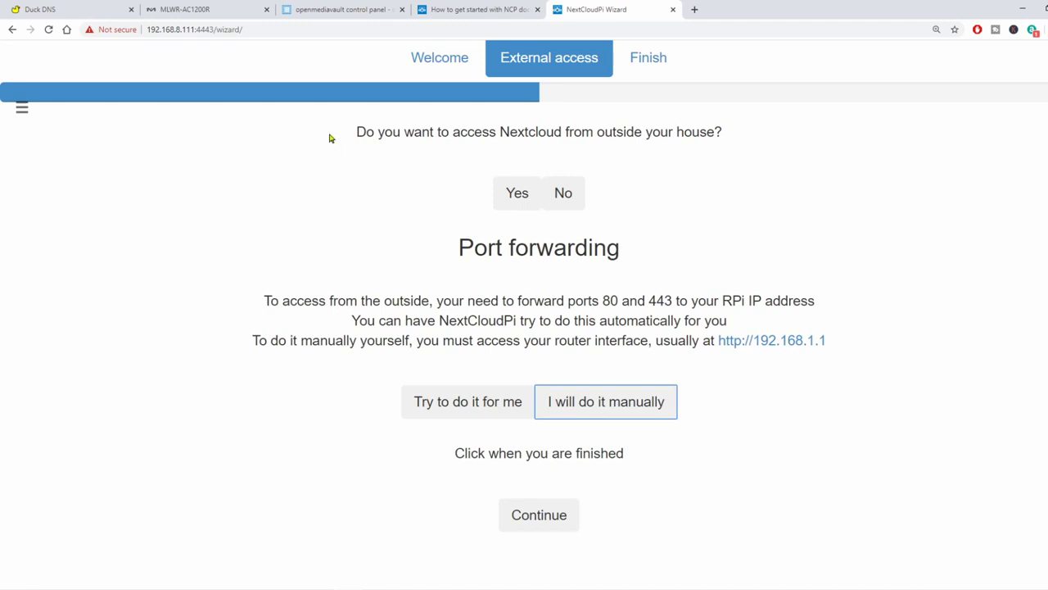
Check the router's port forwarding rules for ports 80 and 443 against the openmediavault server IP and return to the wizard.
click(217, 11)
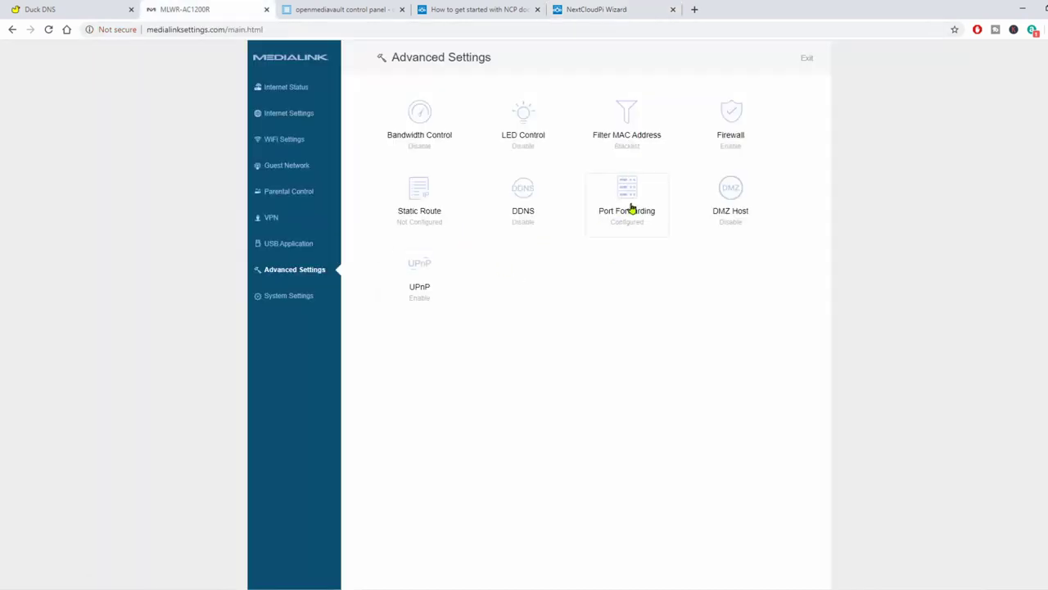
click(632, 206)
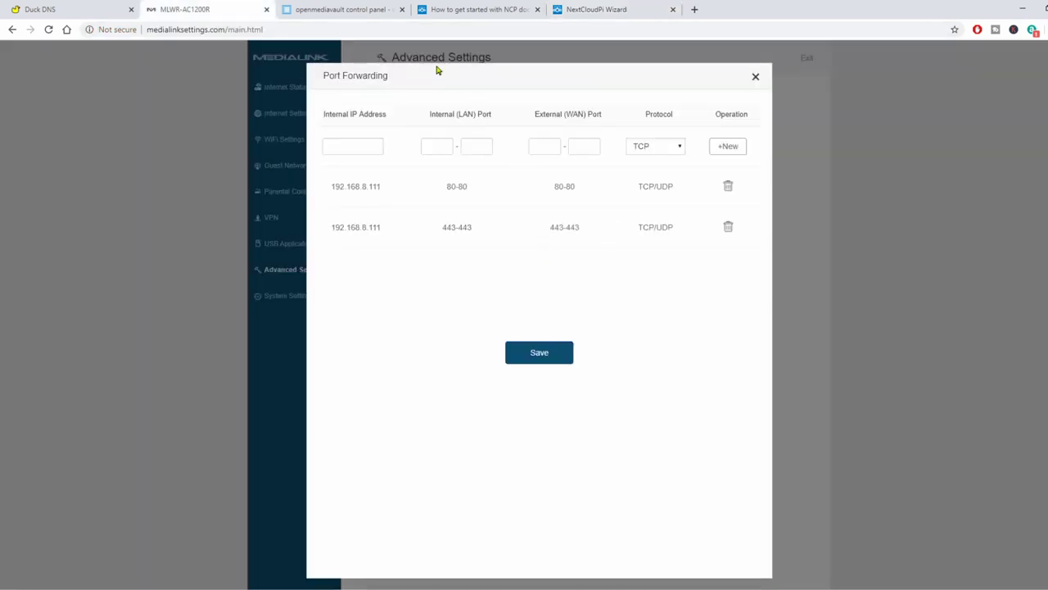
click(342, 11)
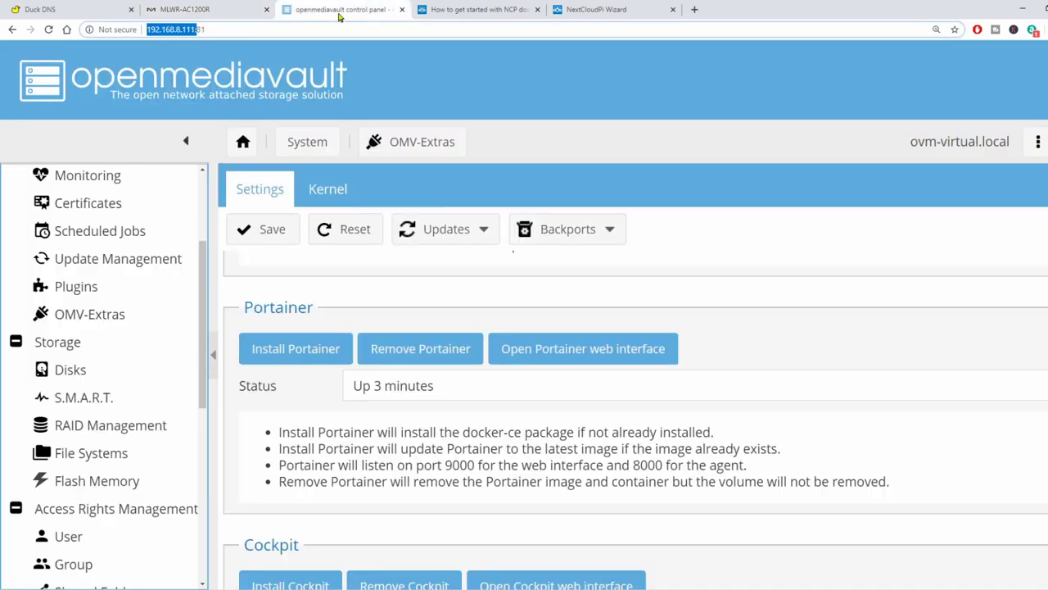
click(205, 18)
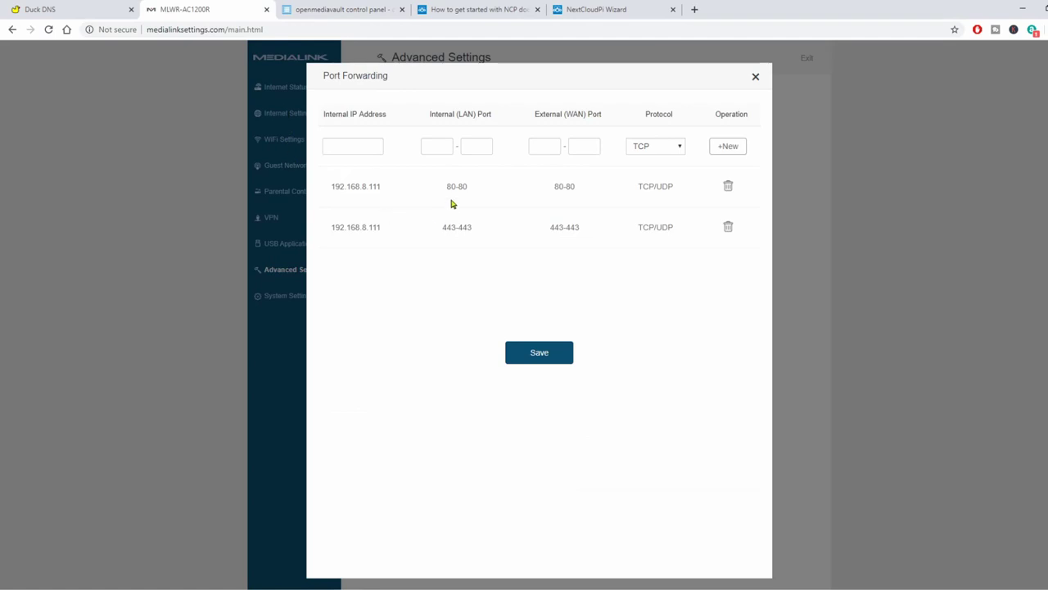
click(600, 18)
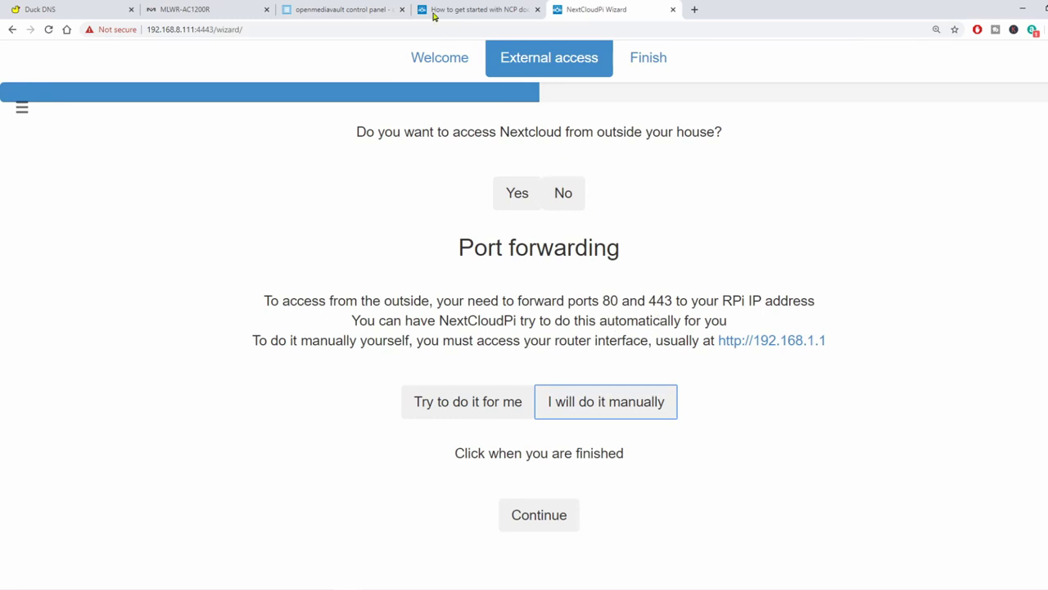
Finish the port forwarding stage, skip the DDNS client setup and return to the NextCloudPi web panel.
key(ctrl+2)
click(542, 514)
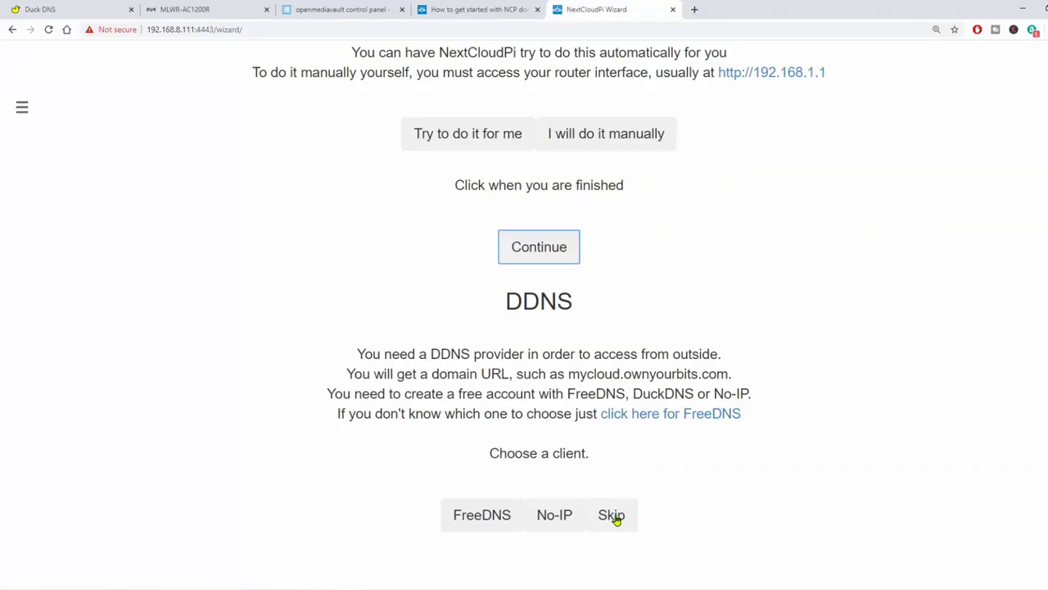
click(616, 519)
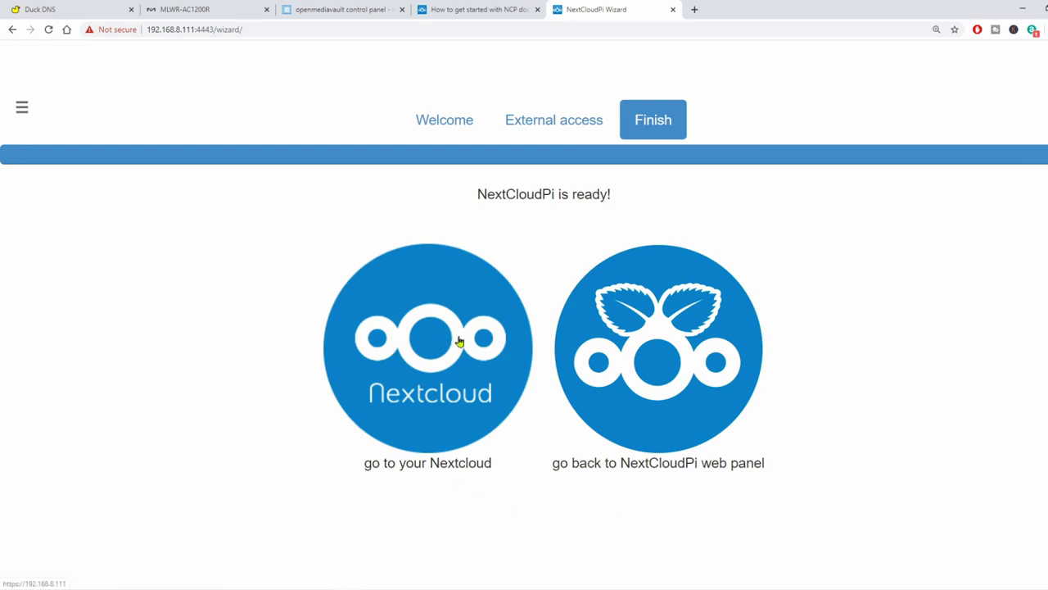
click(645, 354)
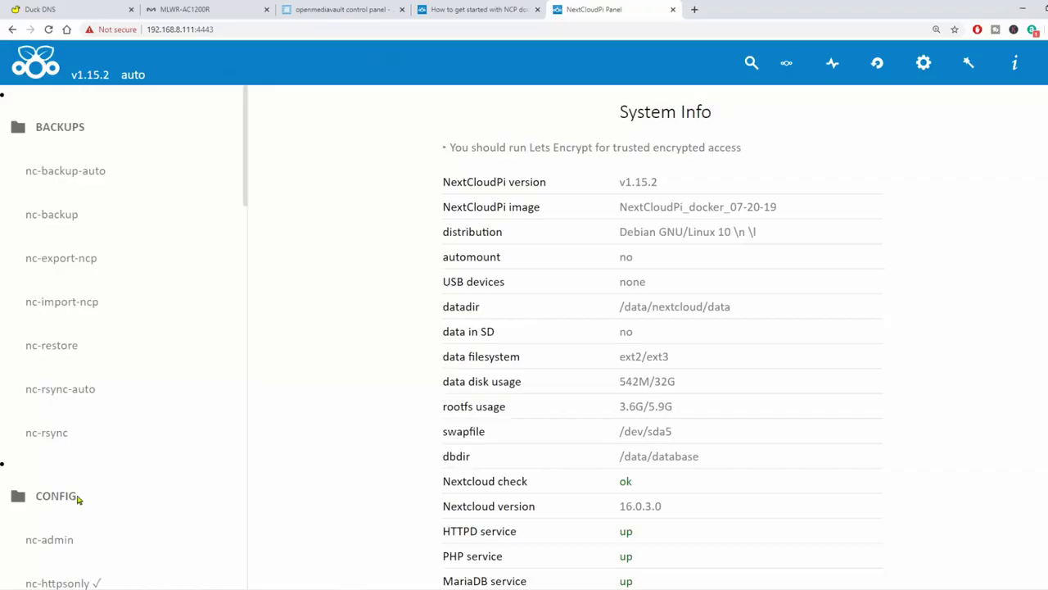
Add 192.168.8.111 as Trusted Domain #3 in nc-trusted-domains and apply it.
scroll(103, 496, down, 4)
scroll(104, 480, down, 1)
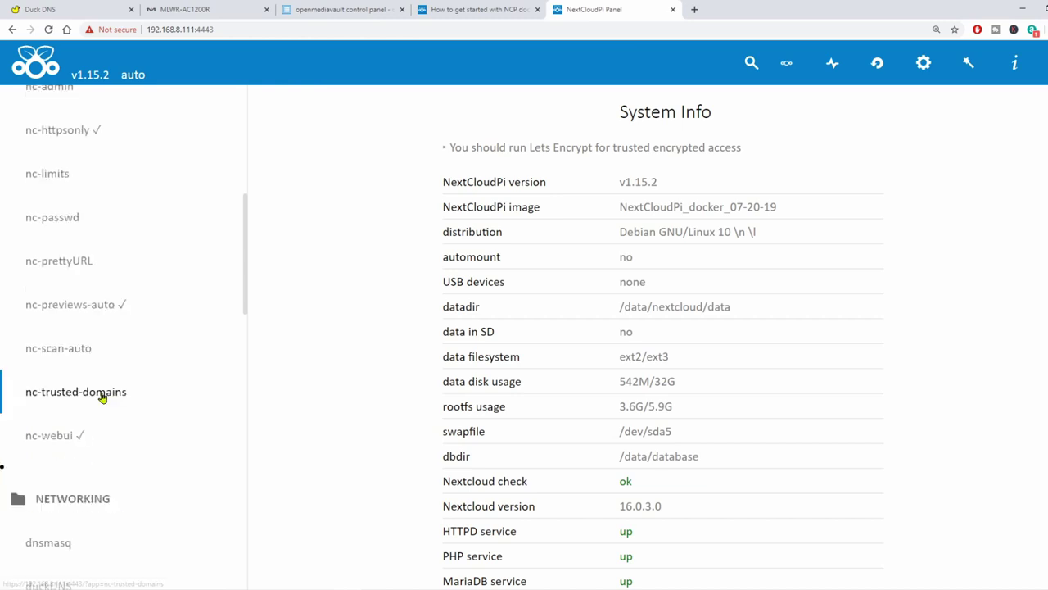
click(100, 394)
click(674, 280)
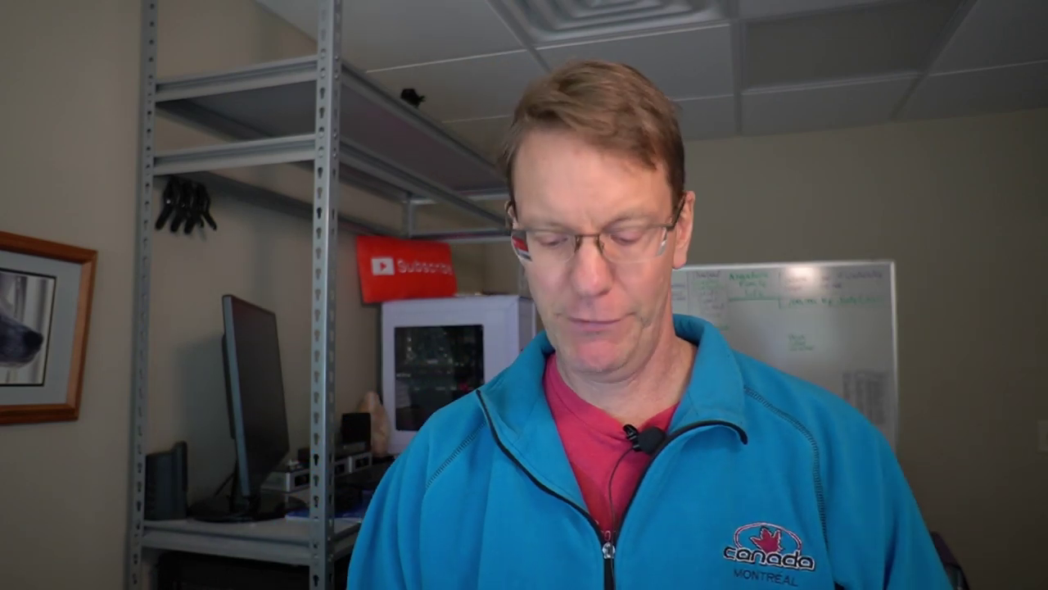
text(192)
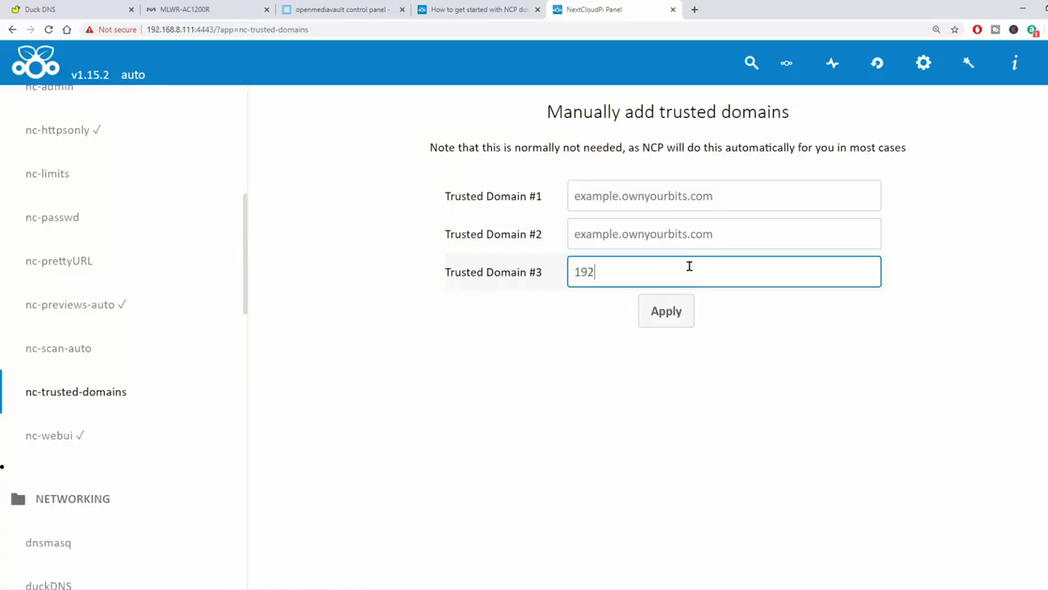
text(.168.8.111)
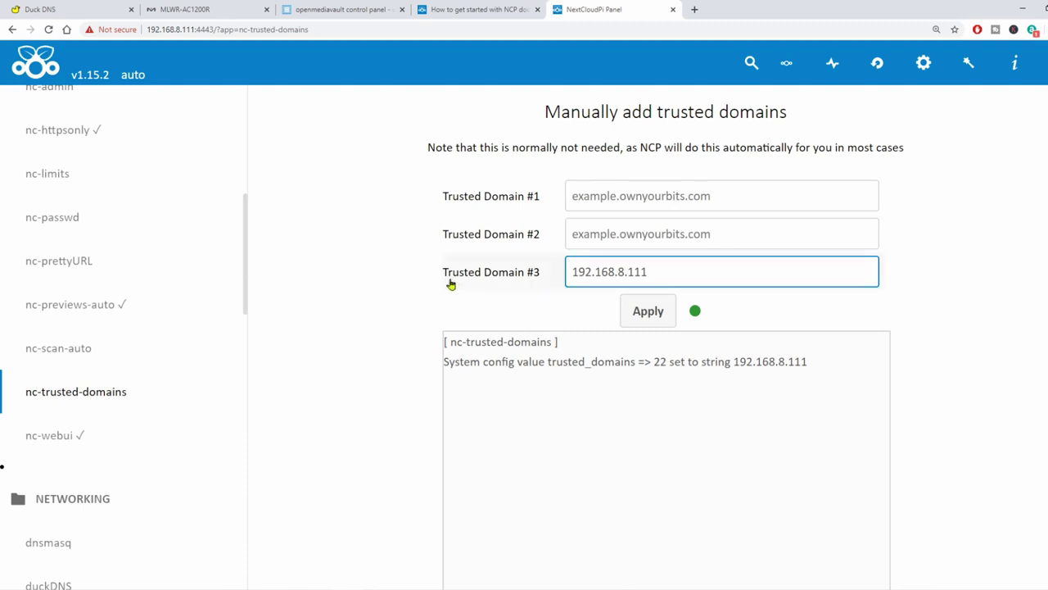
Review the nc-passwd panel password page and the pumpkinlife subdomain registered in the Duck DNS account.
click(54, 218)
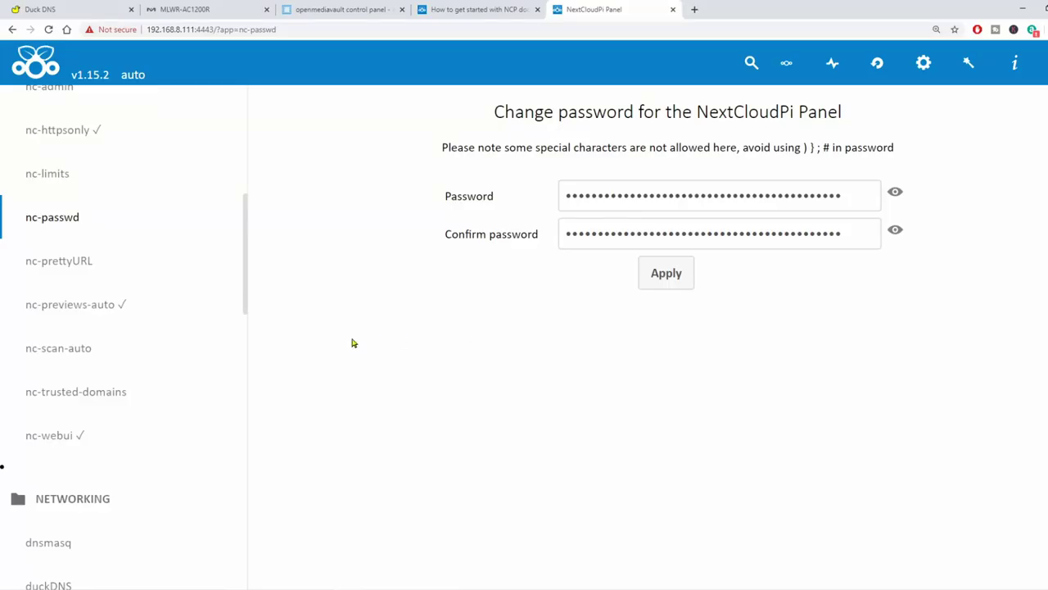
click(96, 16)
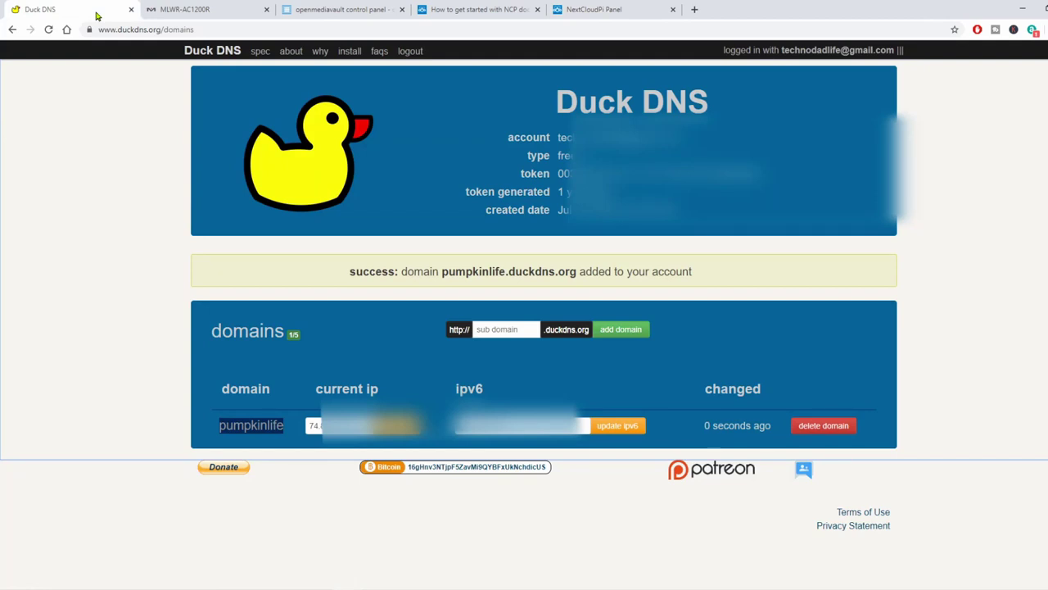
click(303, 390)
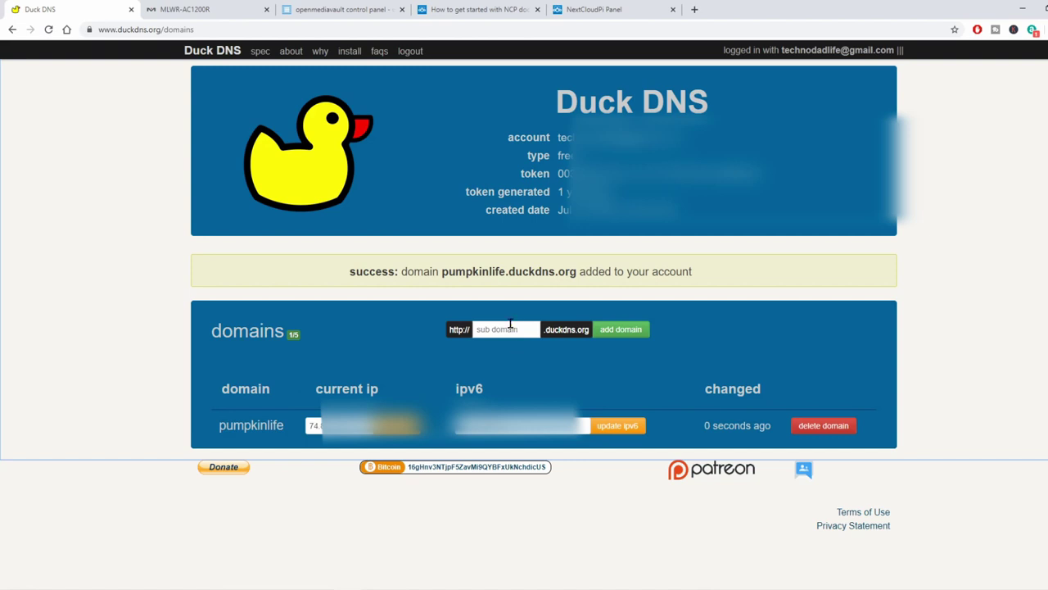
click(510, 328)
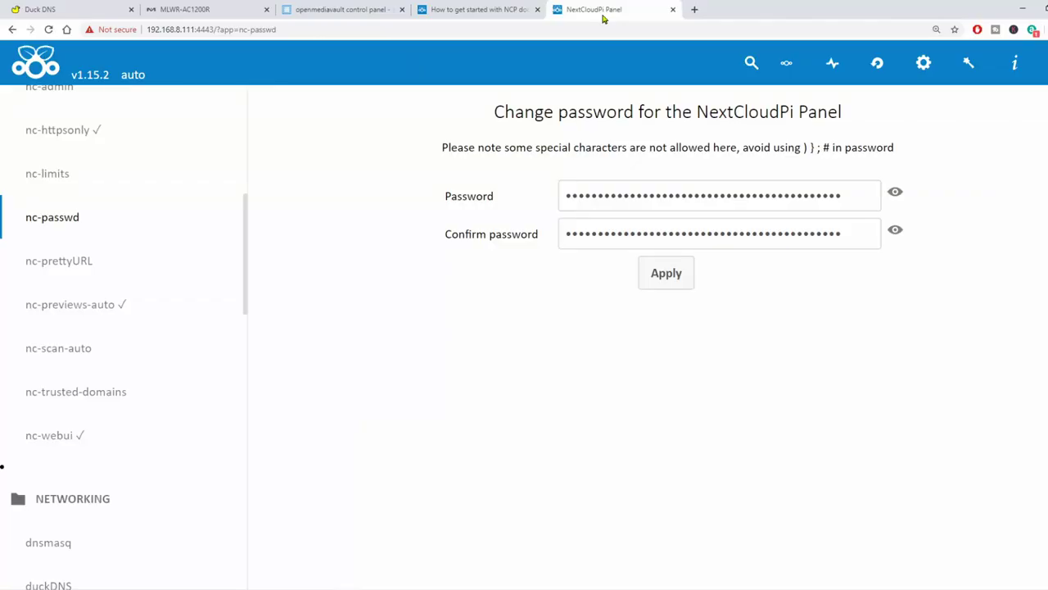
Activate the duckDNS networking service in the NextCloudPi panel and set its domain to pumpkinlife.duckdns.org.
scroll(182, 356, down, 4)
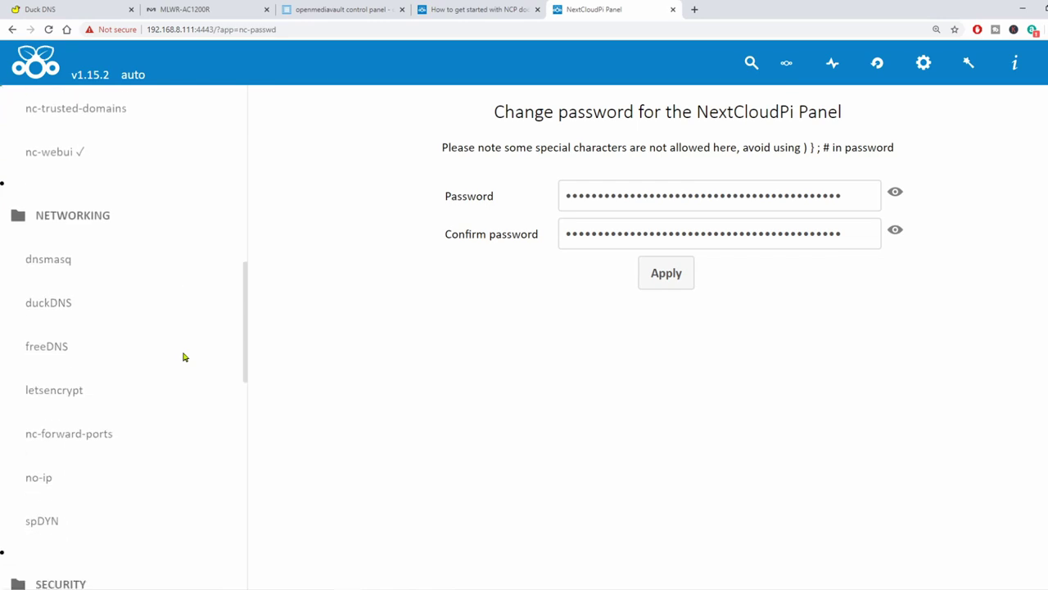
click(54, 305)
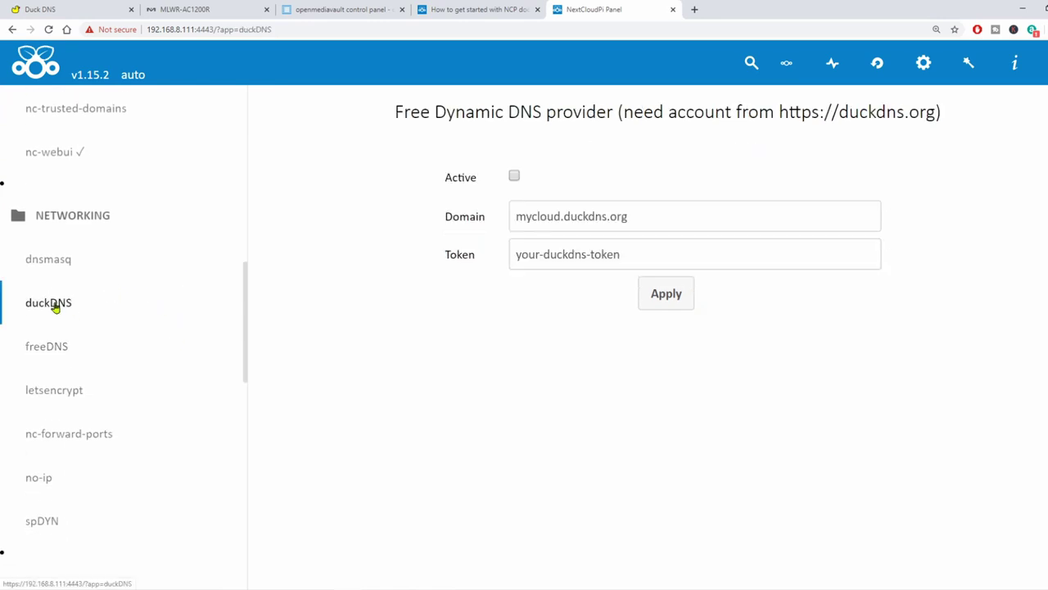
click(515, 178)
click(568, 213)
key(ctrl+a)
text(pumpkinlife)
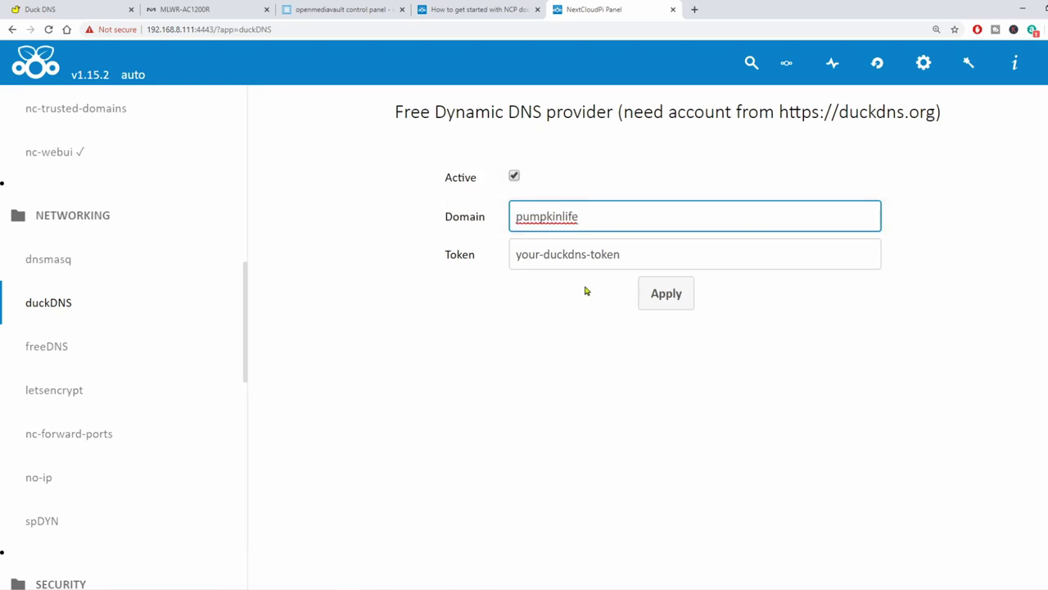
key(ctrl+a)
text(pumpkinlife.duckdns.org)
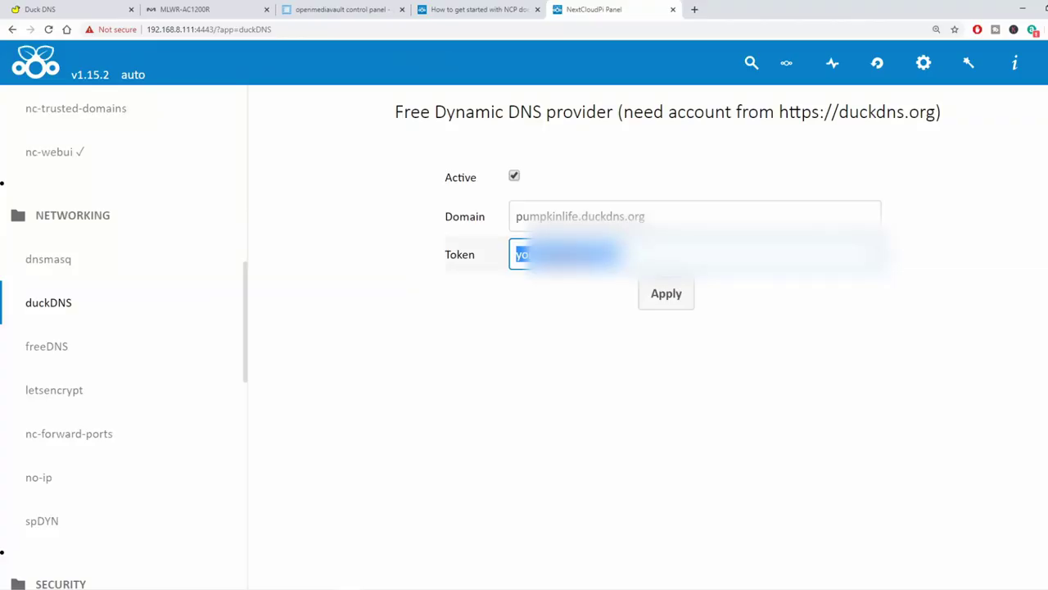
Paste the Duck DNS account token into the duckDNS configuration and apply the settings.
right_click(562, 246)
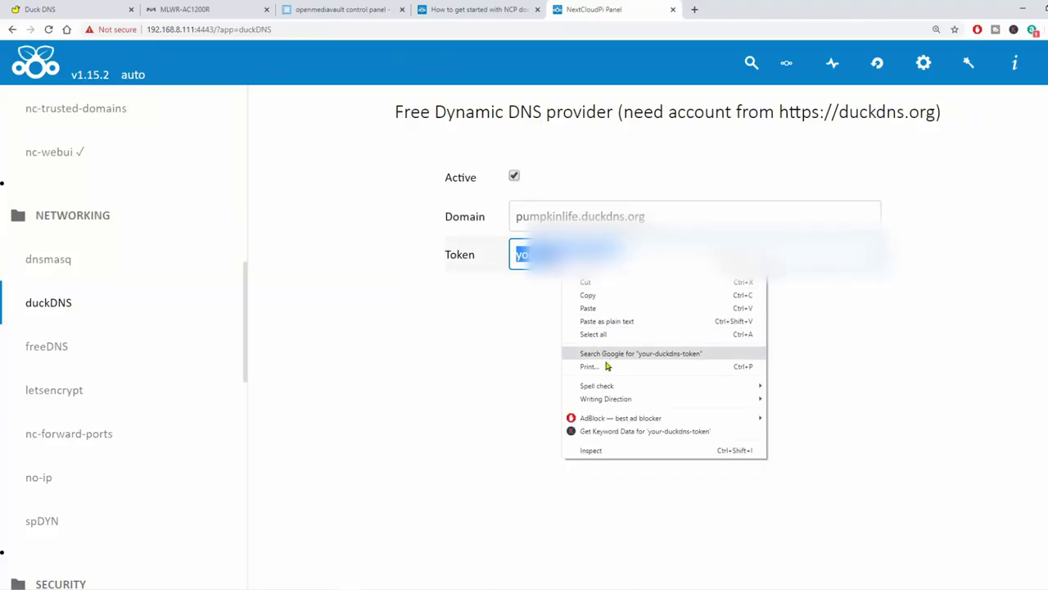
click(602, 310)
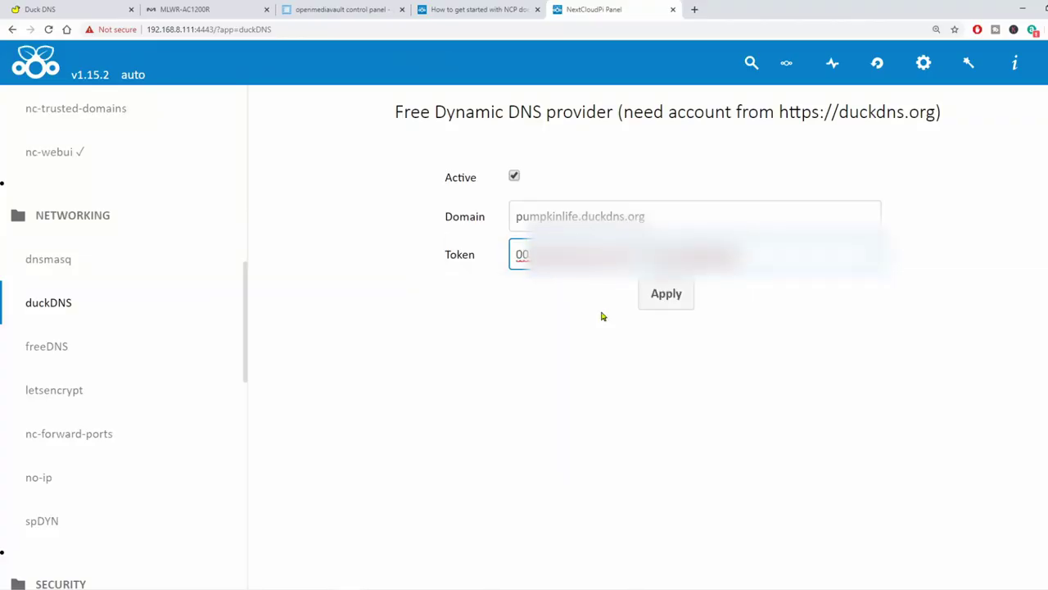
click(676, 295)
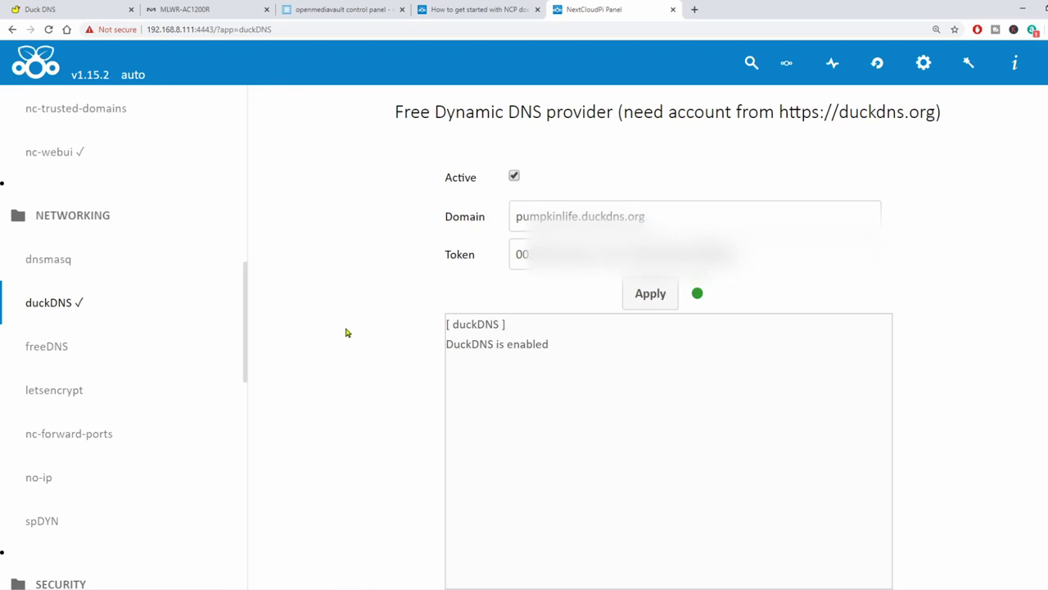
Request a Let's Encrypt certificate for pumpkinlife.duckdns.org, filling in the contact email and keeping ncp as notify user.
click(60, 392)
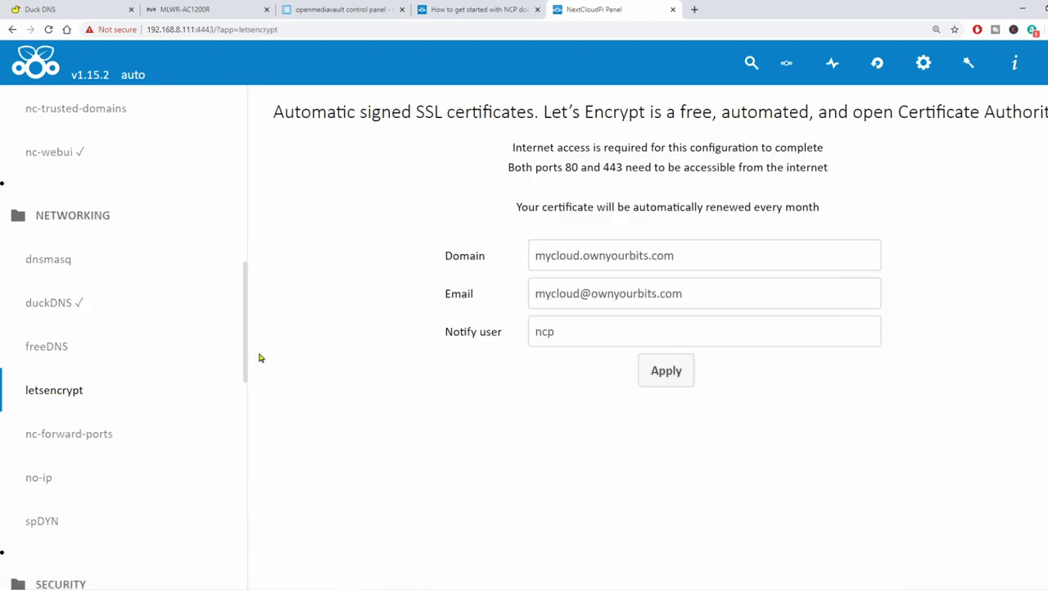
click(554, 292)
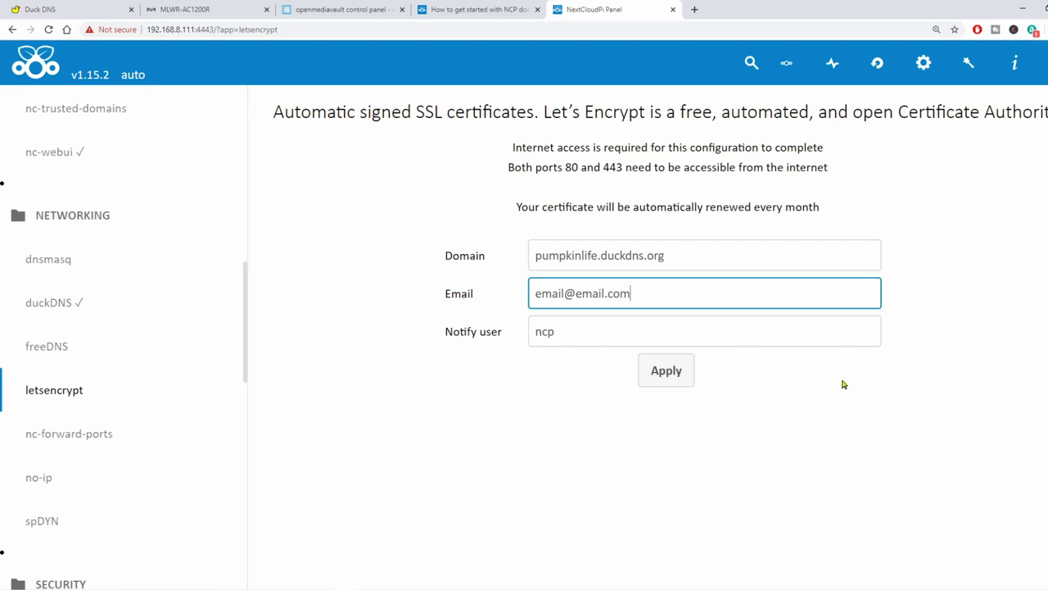
click(666, 371)
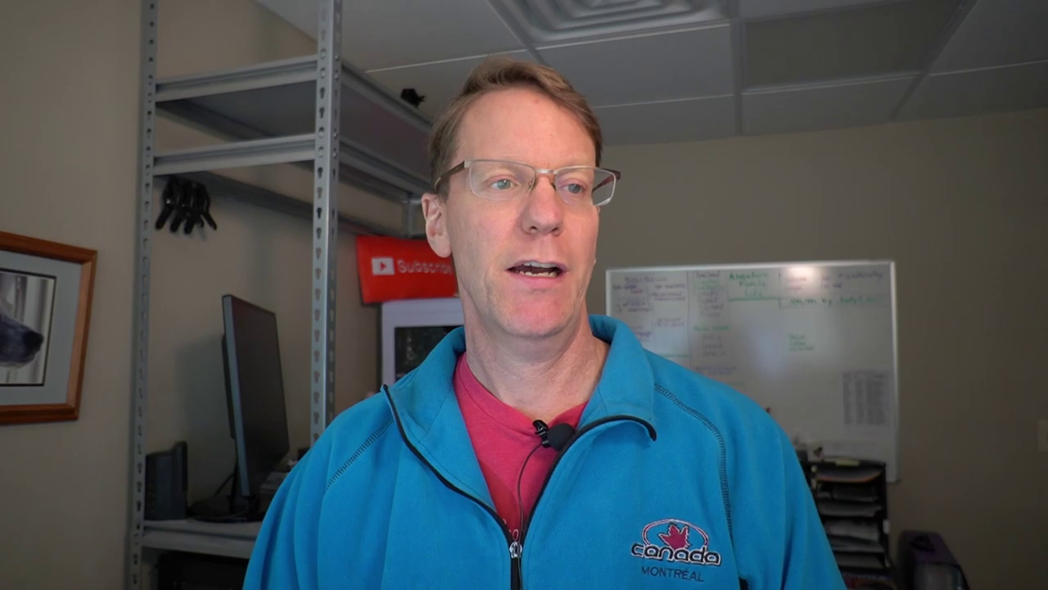
drag(222, 30, 147, 31)
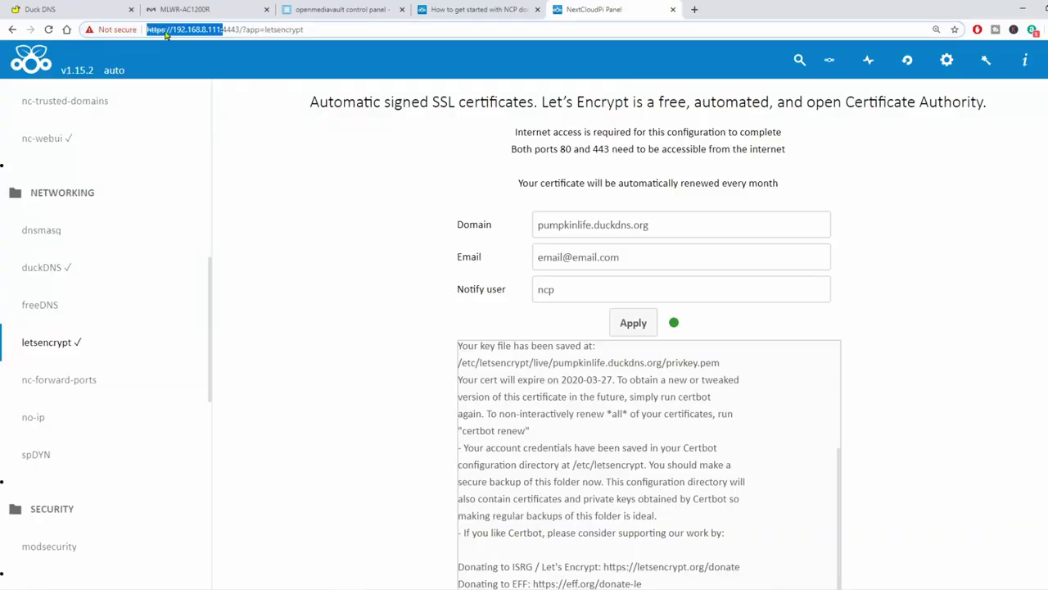
right_click(196, 35)
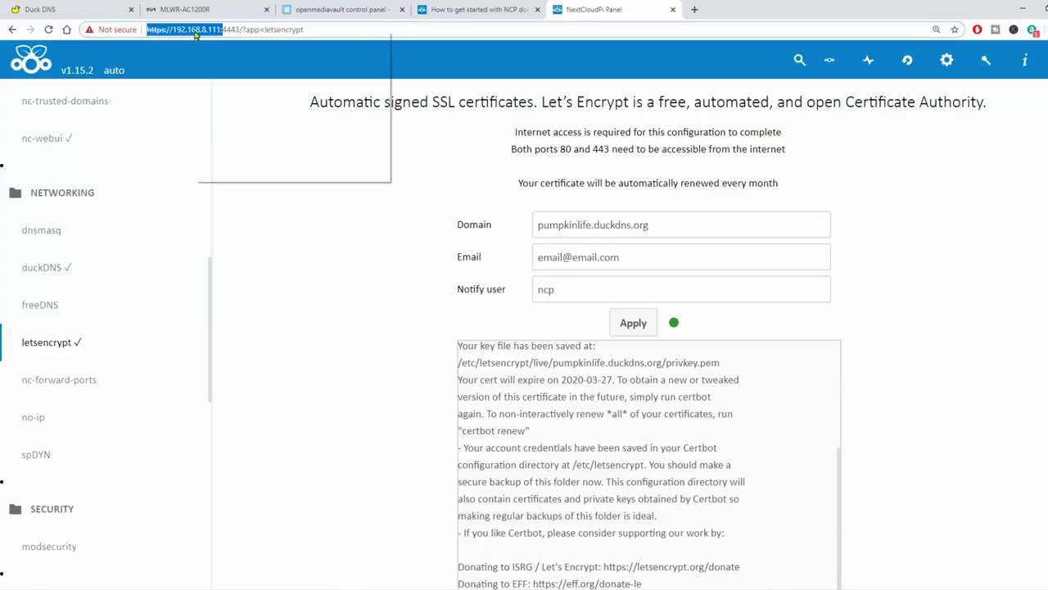
click(236, 92)
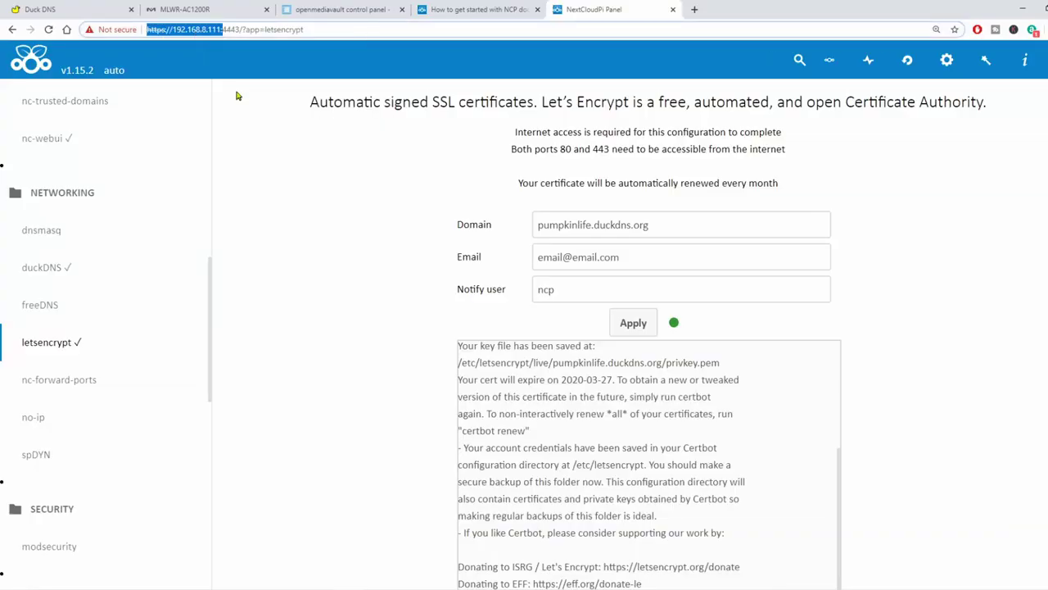
click(694, 11)
right_click(671, 31)
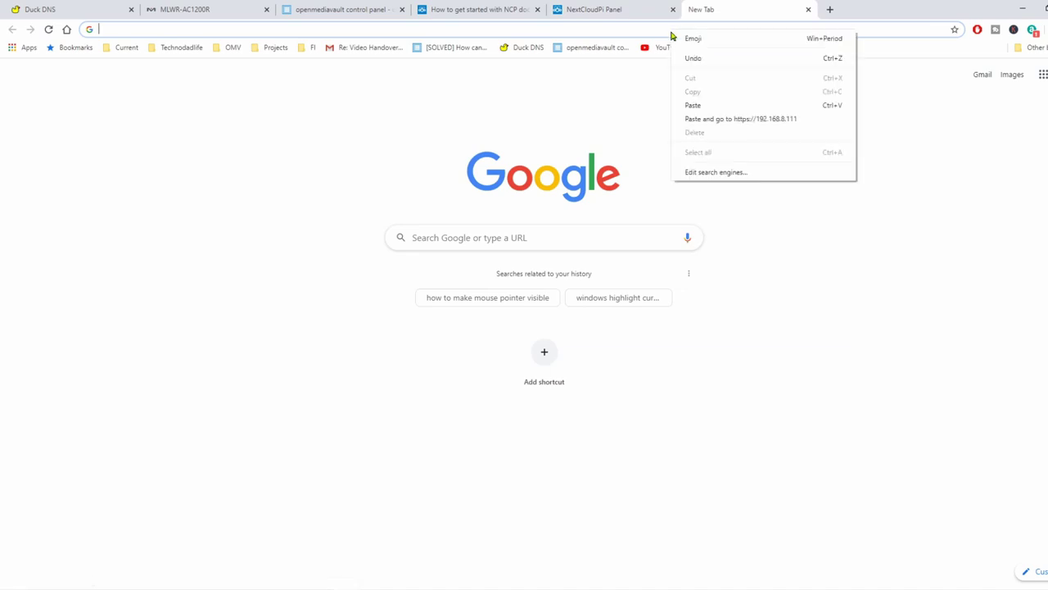
click(701, 120)
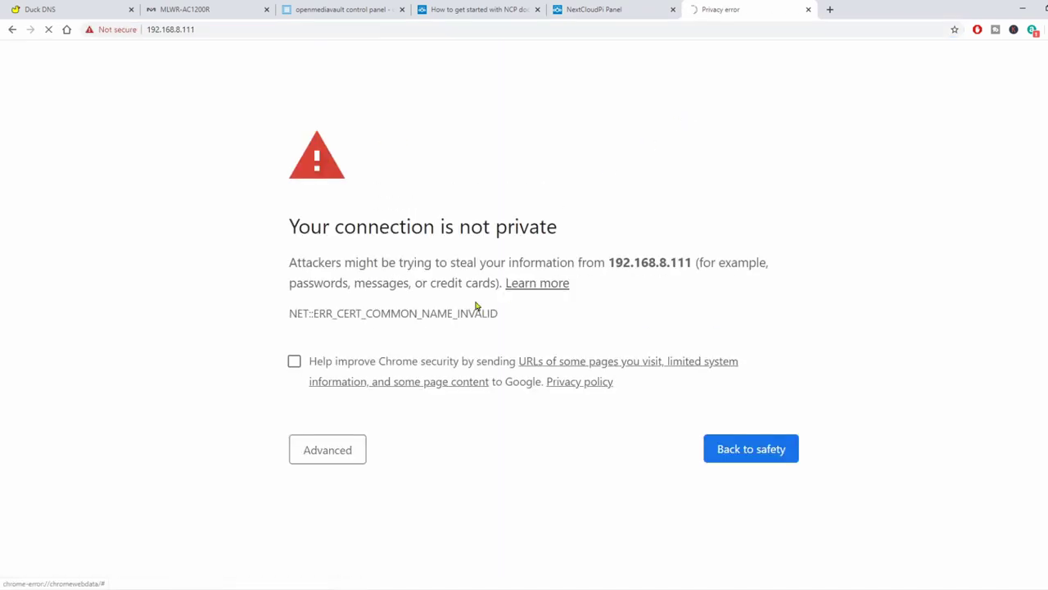
click(338, 450)
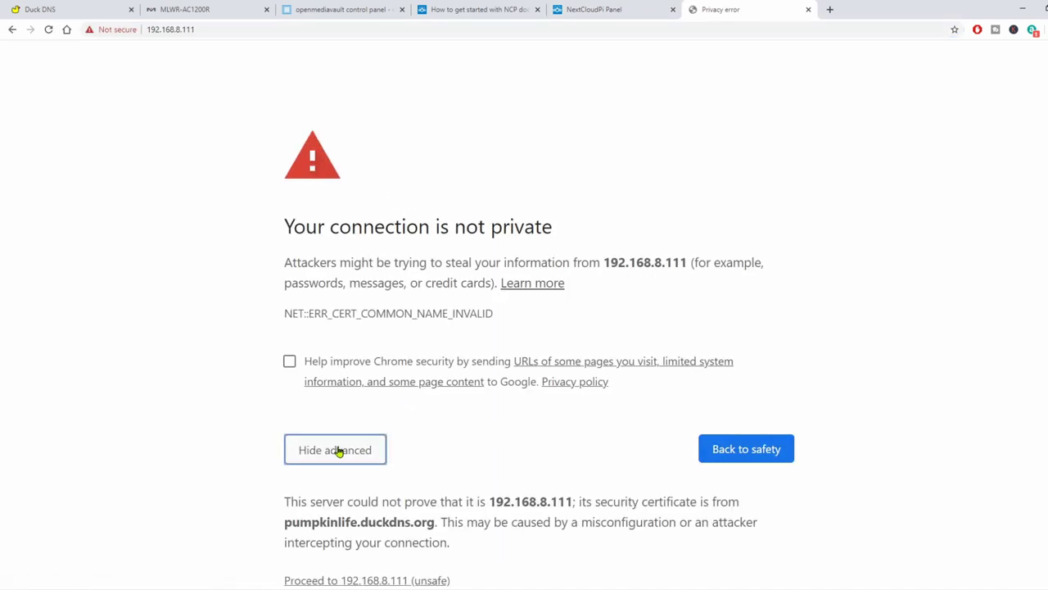
click(367, 580)
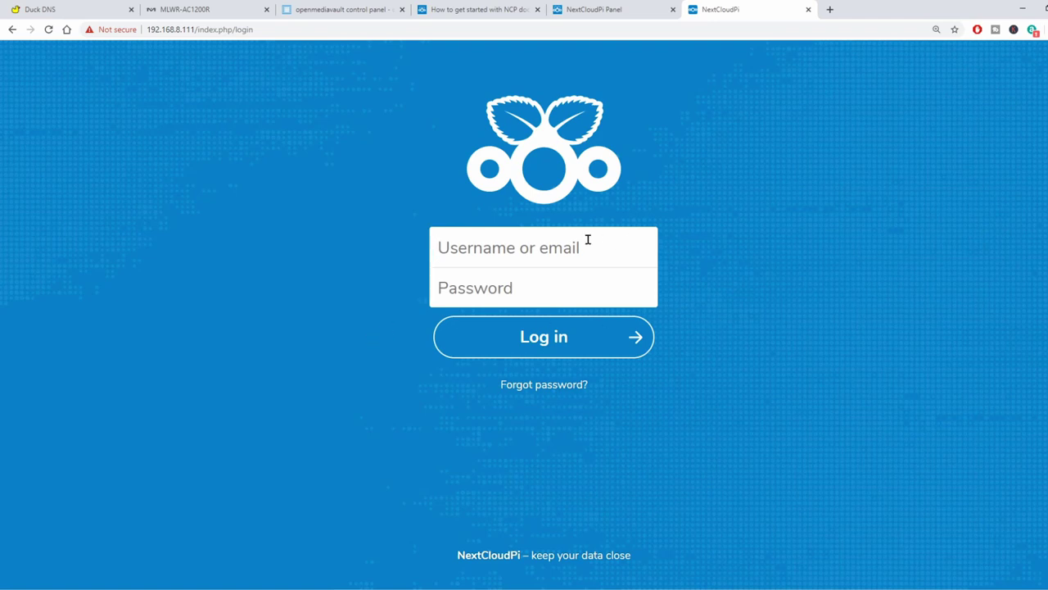
Sign in to Nextcloud with the username ncp and the account password.
click(551, 244)
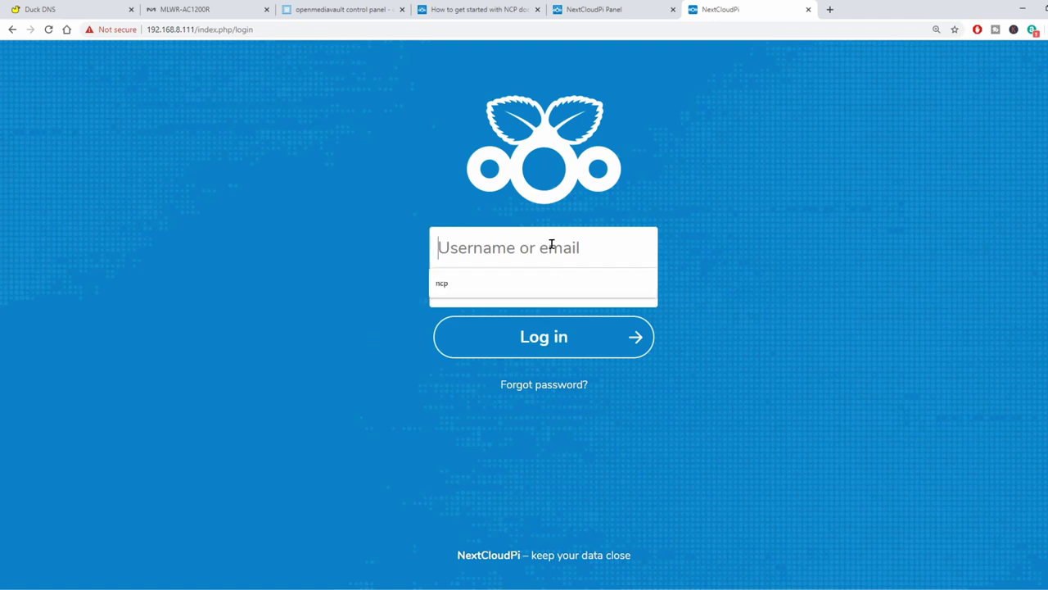
click(533, 284)
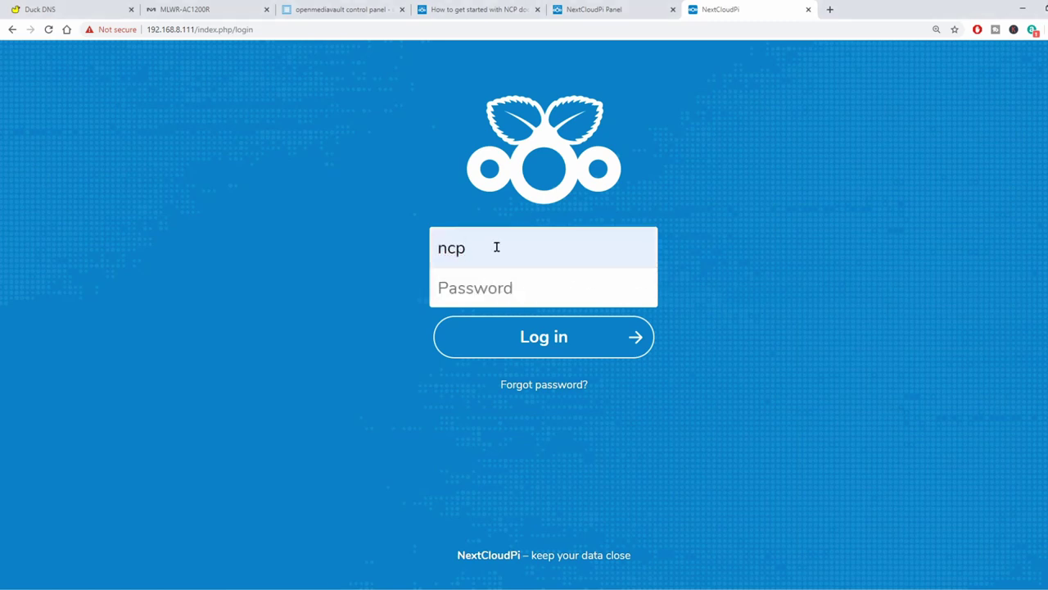
click(489, 295)
right_click(488, 296)
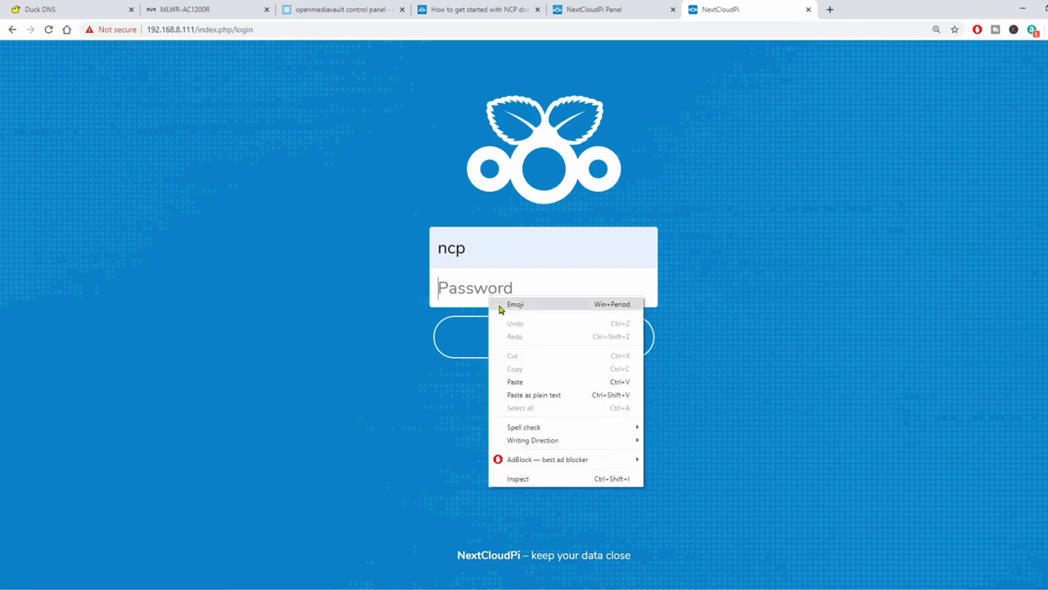
click(533, 395)
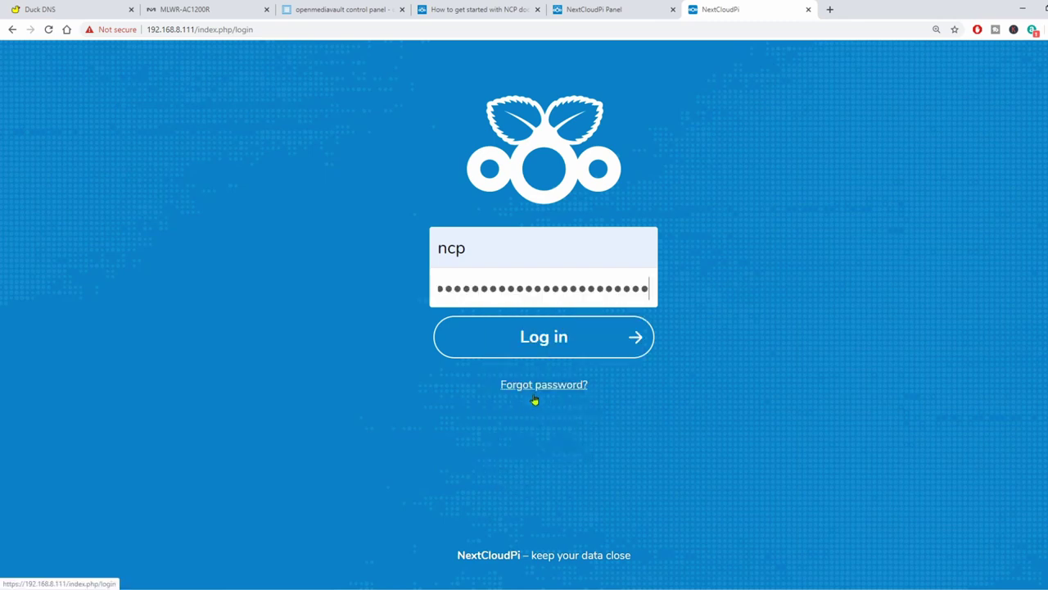
click(561, 341)
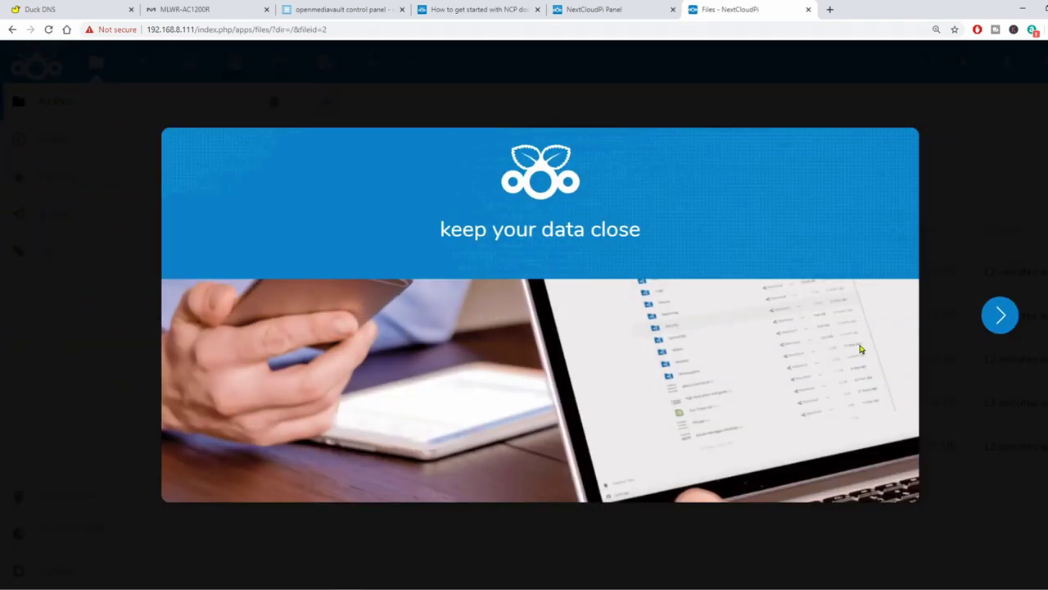
Download the Windows desktop client through the welcome wizard's sync apps page and finish the wizard.
click(999, 317)
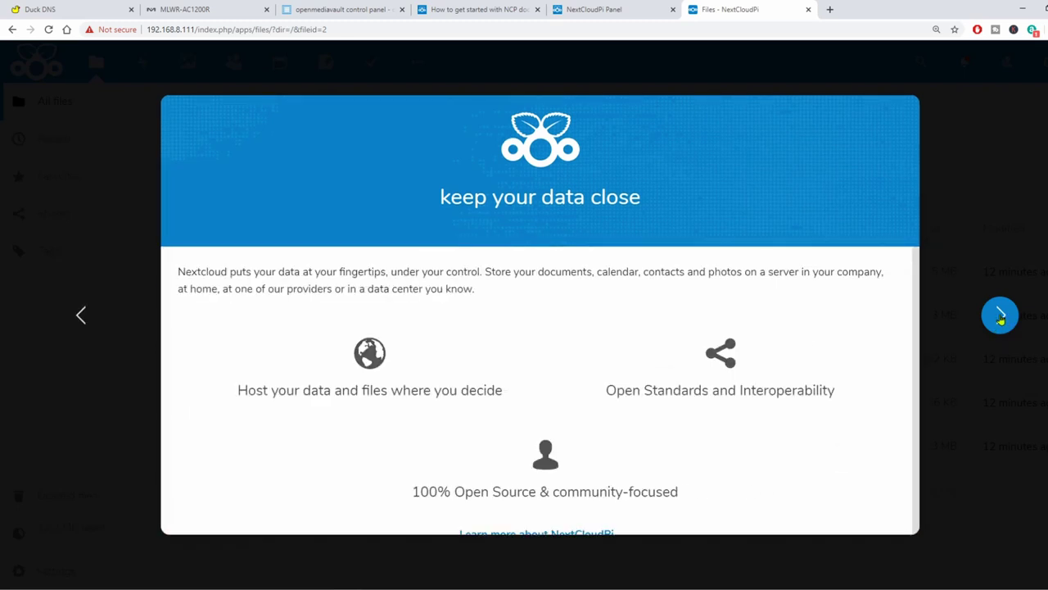
click(1000, 317)
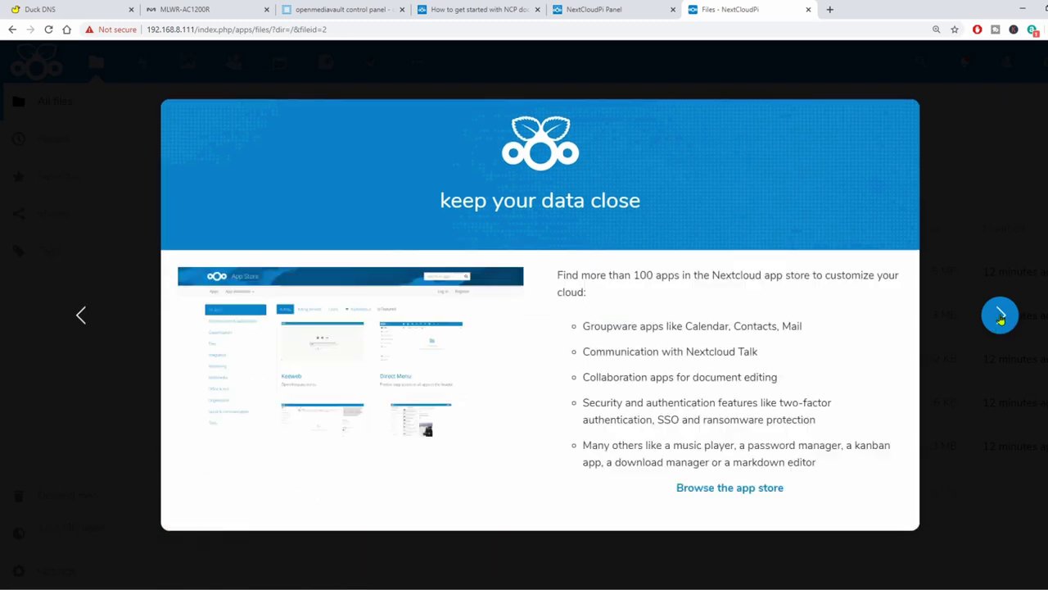
click(1000, 316)
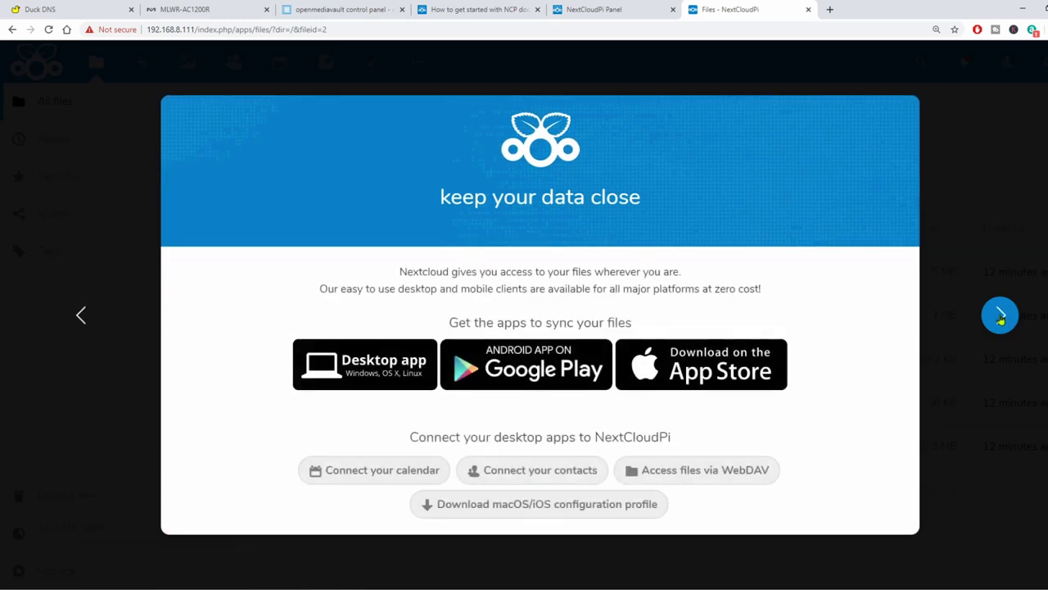
click(373, 368)
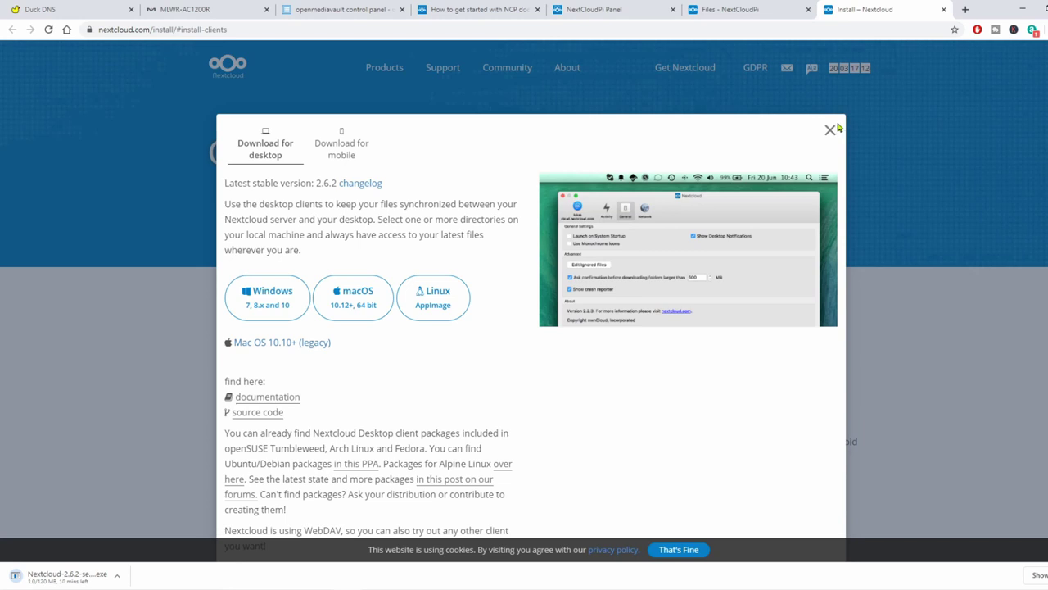
click(943, 9)
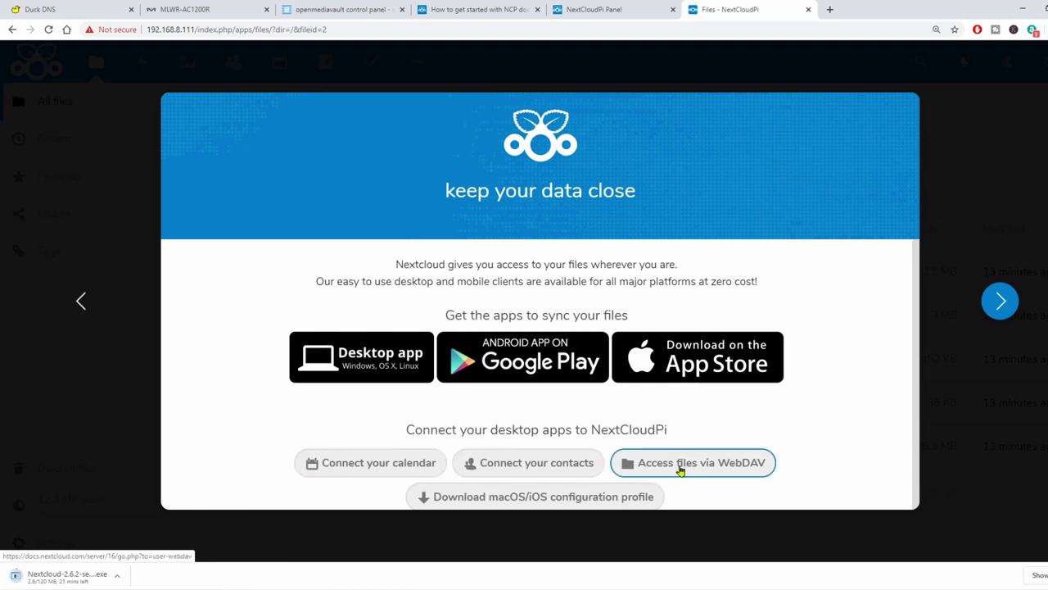
click(1002, 300)
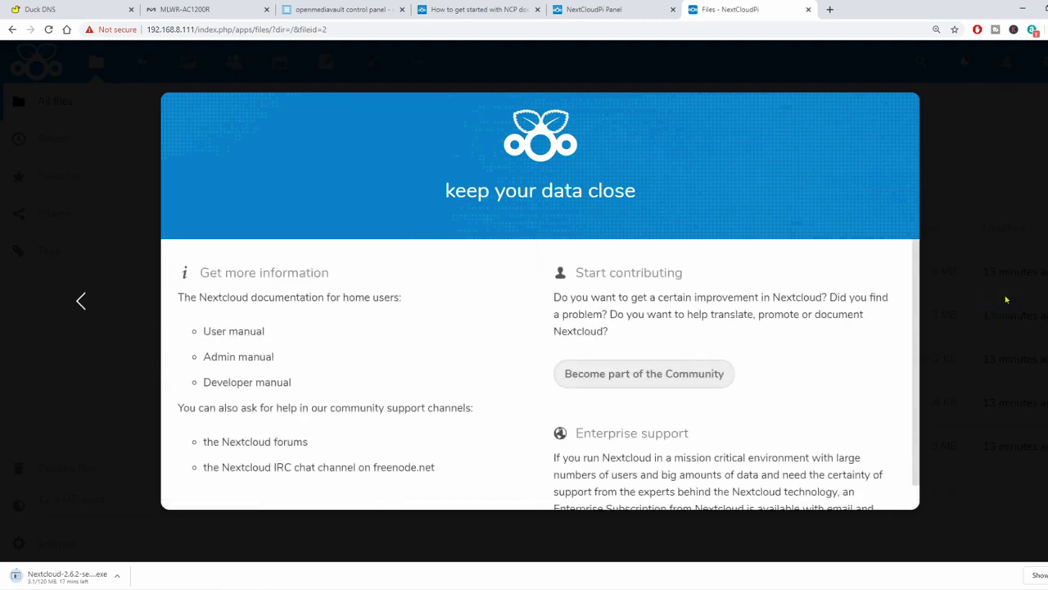
click(1006, 300)
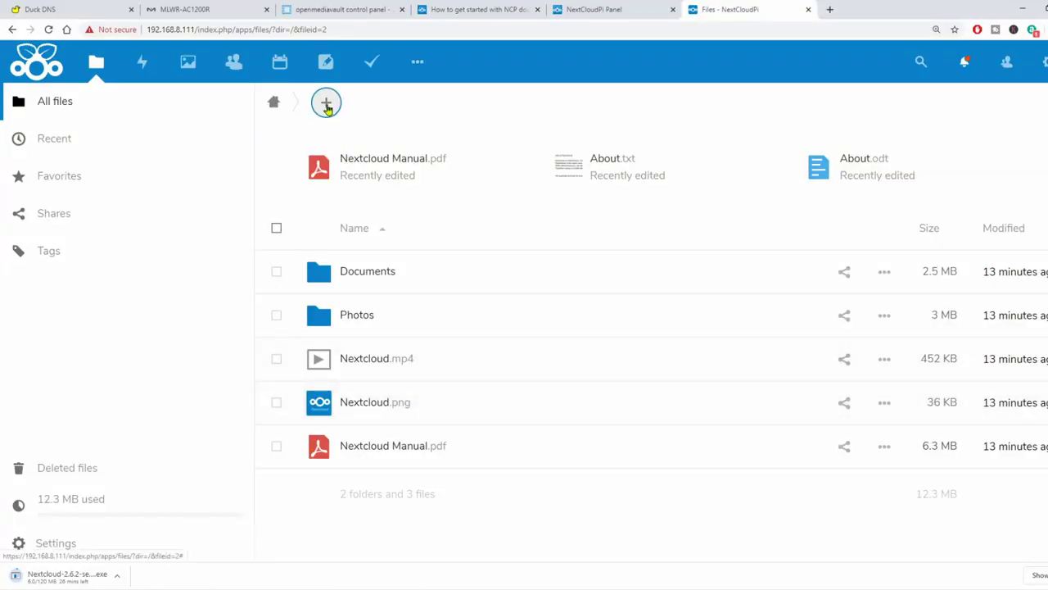
Create two new folders named Music and Movies at the top level of All files.
click(327, 107)
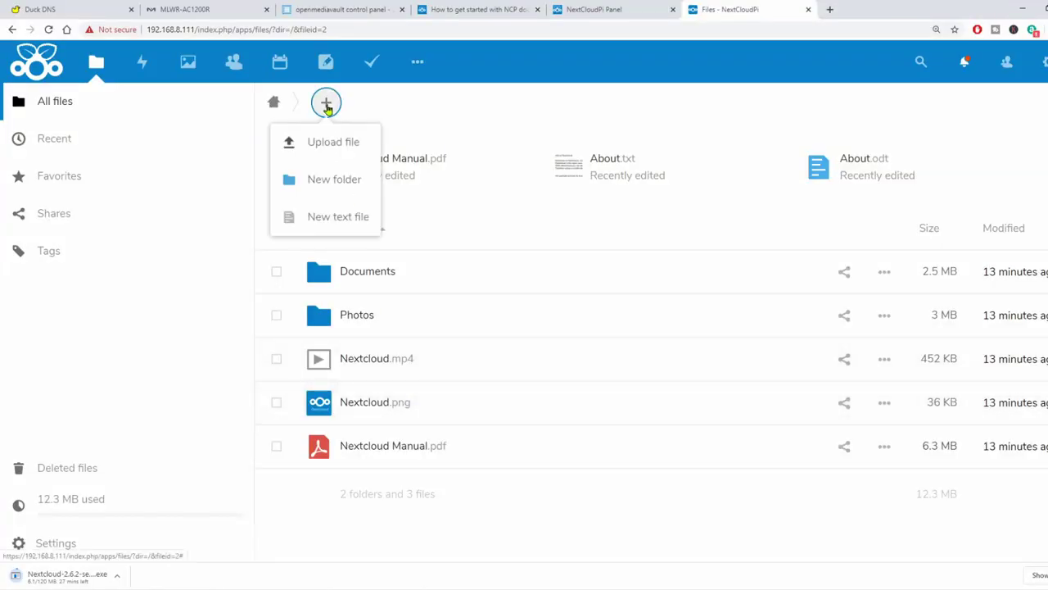
click(347, 178)
text(Music)
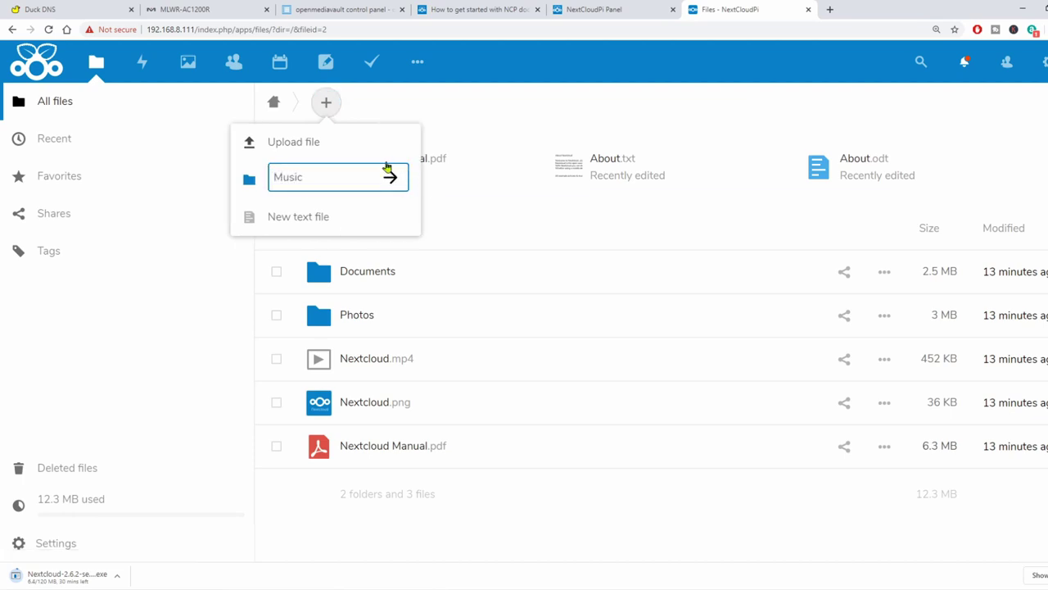
click(390, 177)
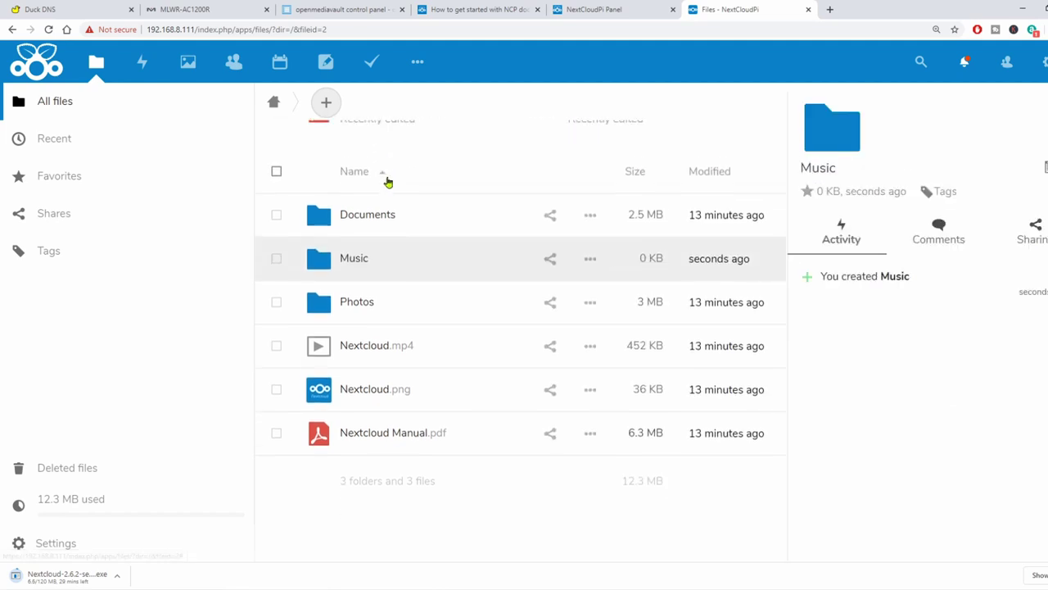
click(326, 103)
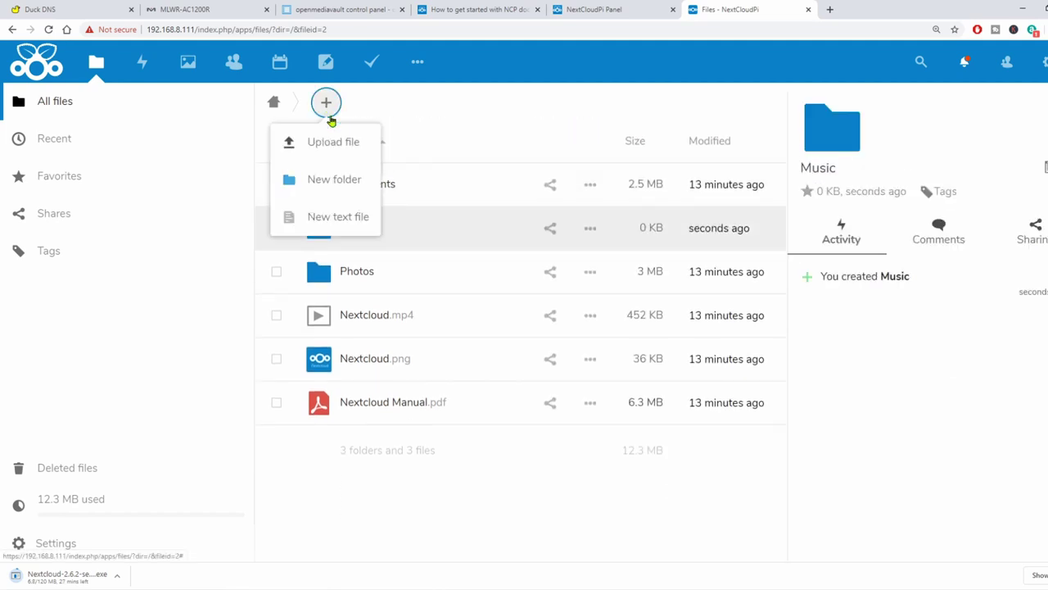
click(348, 181)
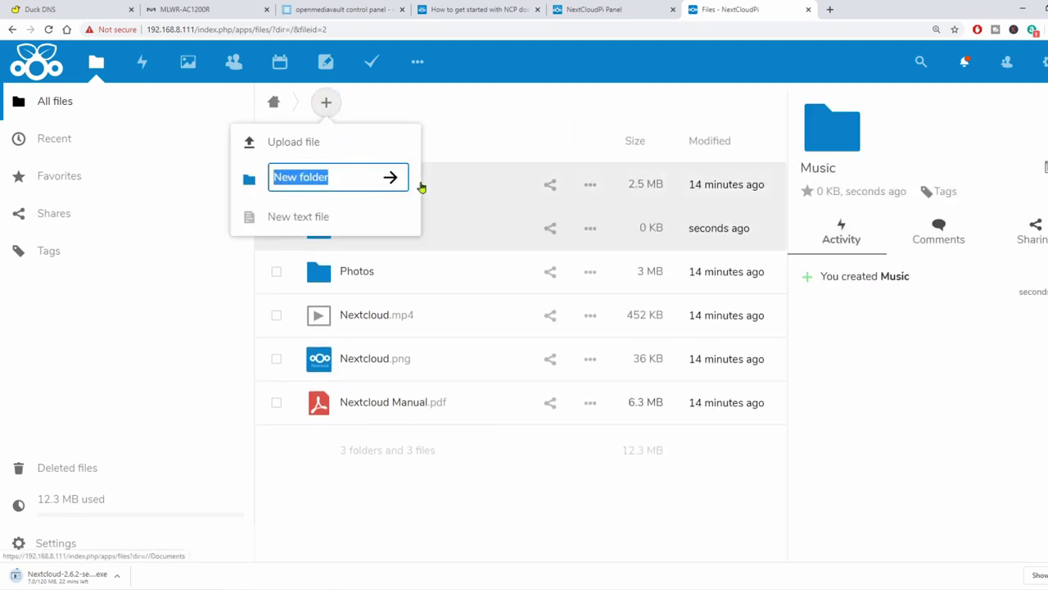
text(Movies)
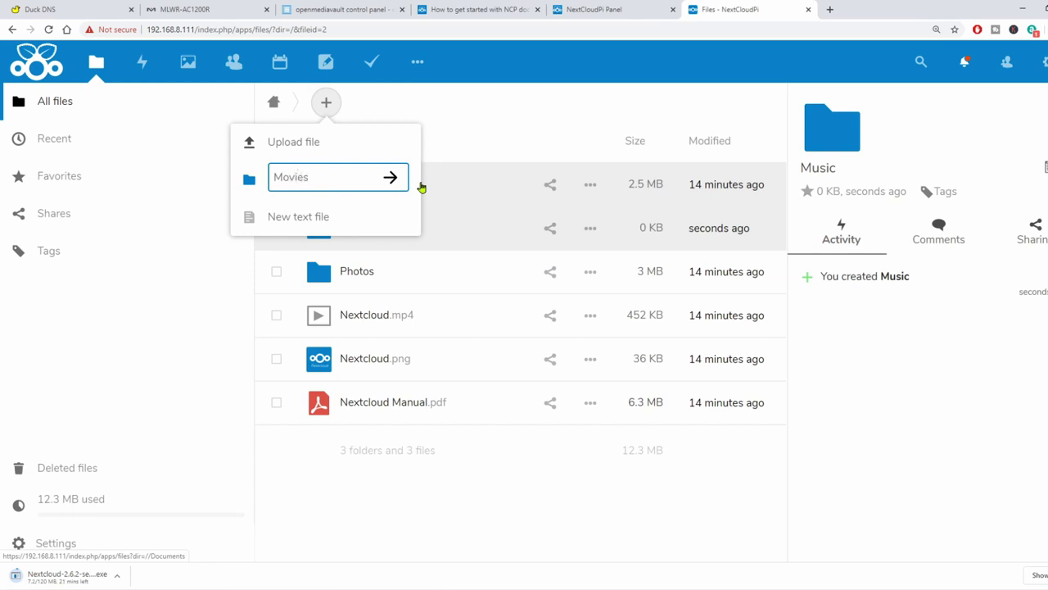
click(390, 177)
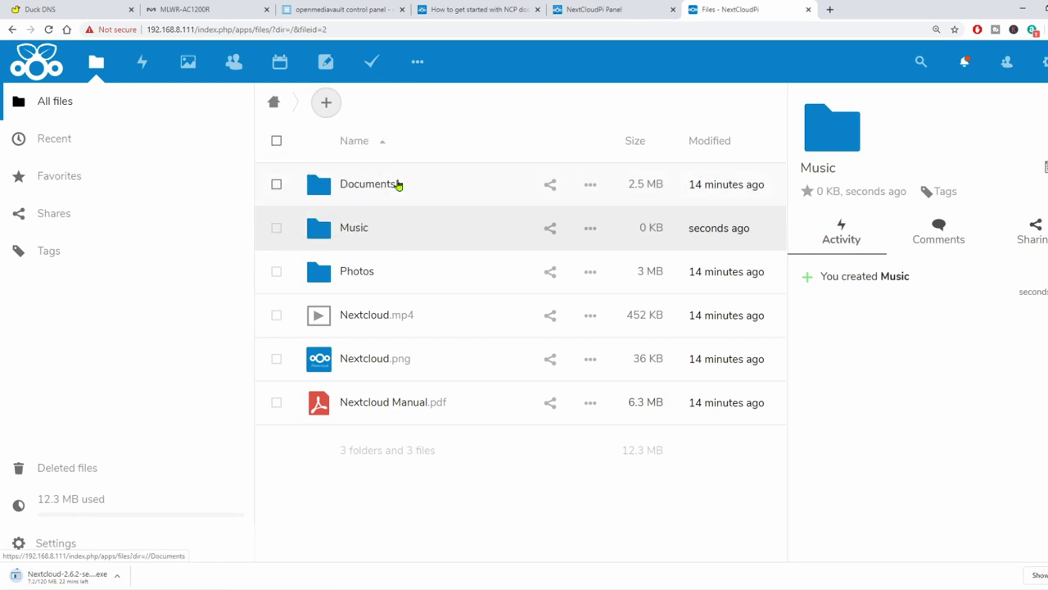
Add two more top-level folders named TV and Ebook to All files.
click(334, 109)
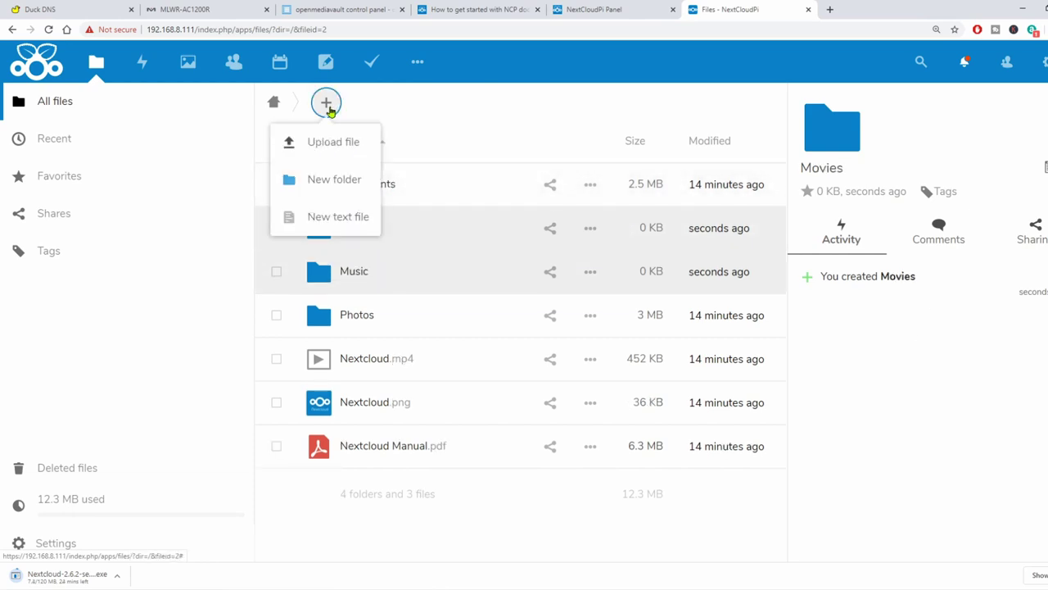
click(331, 180)
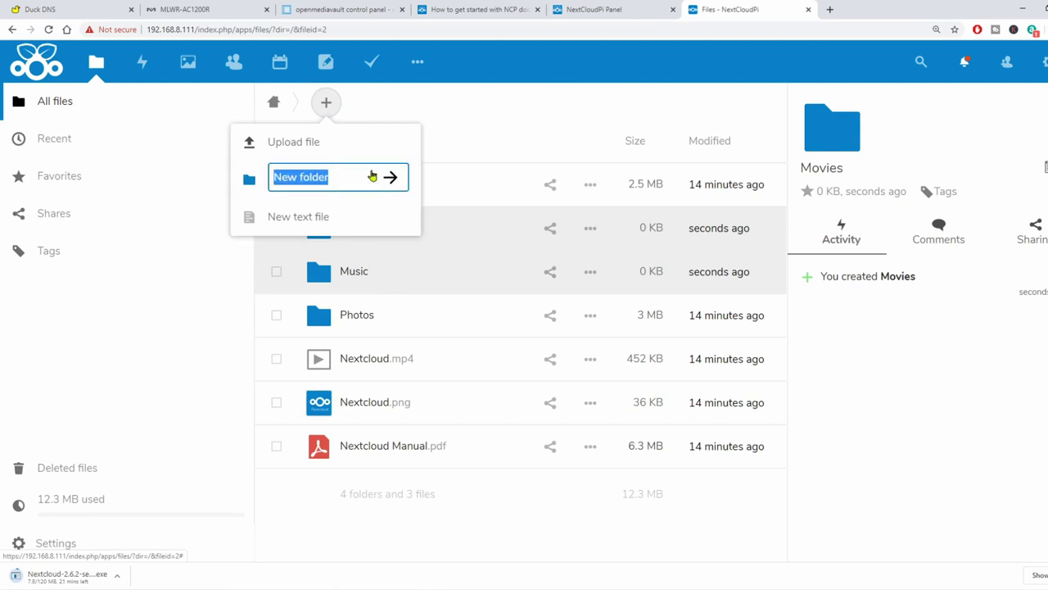
text(TV)
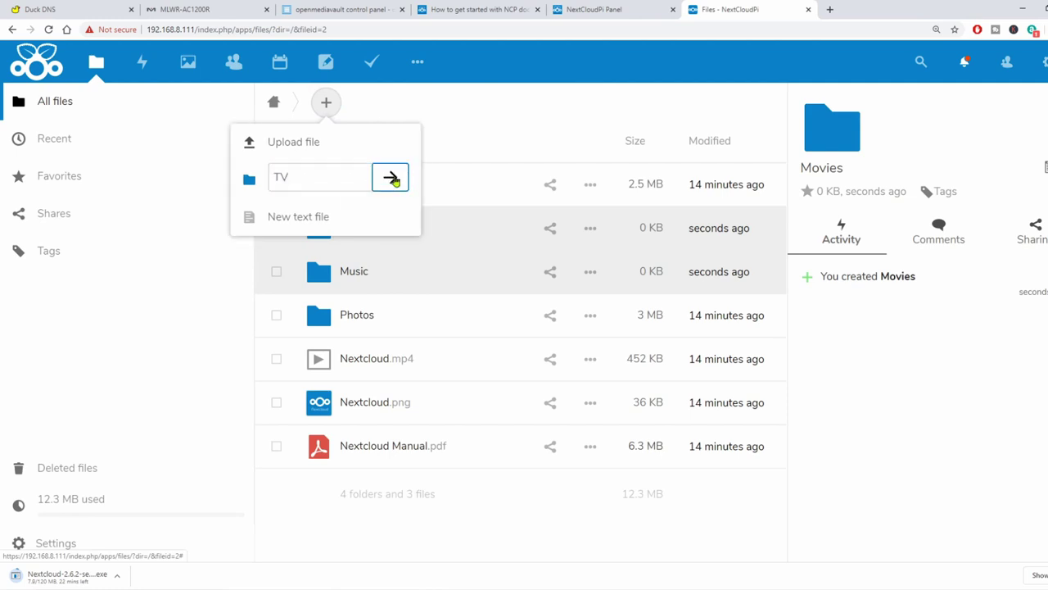
click(390, 177)
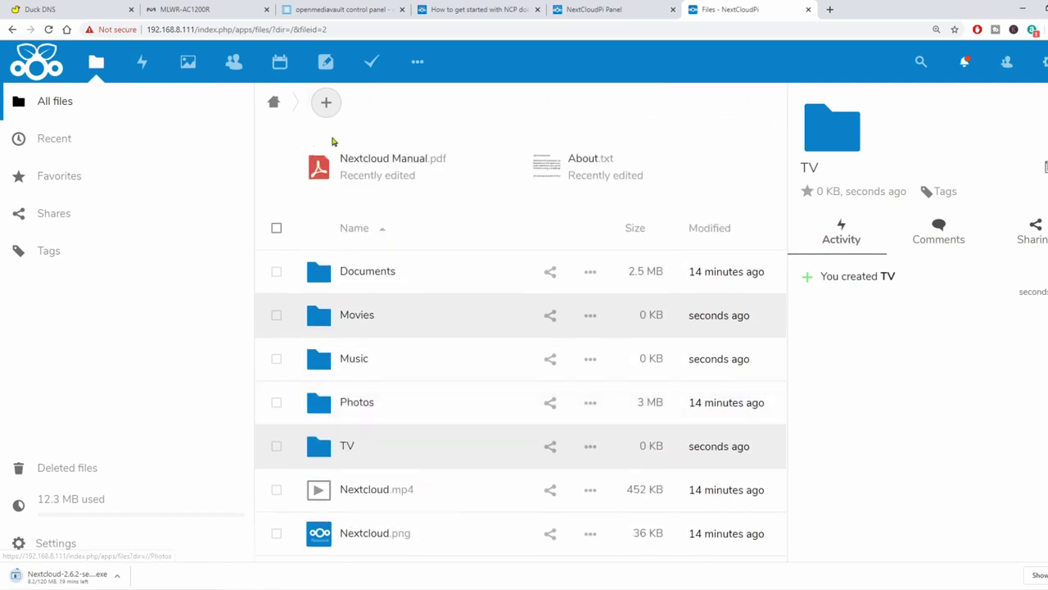
click(326, 103)
click(341, 182)
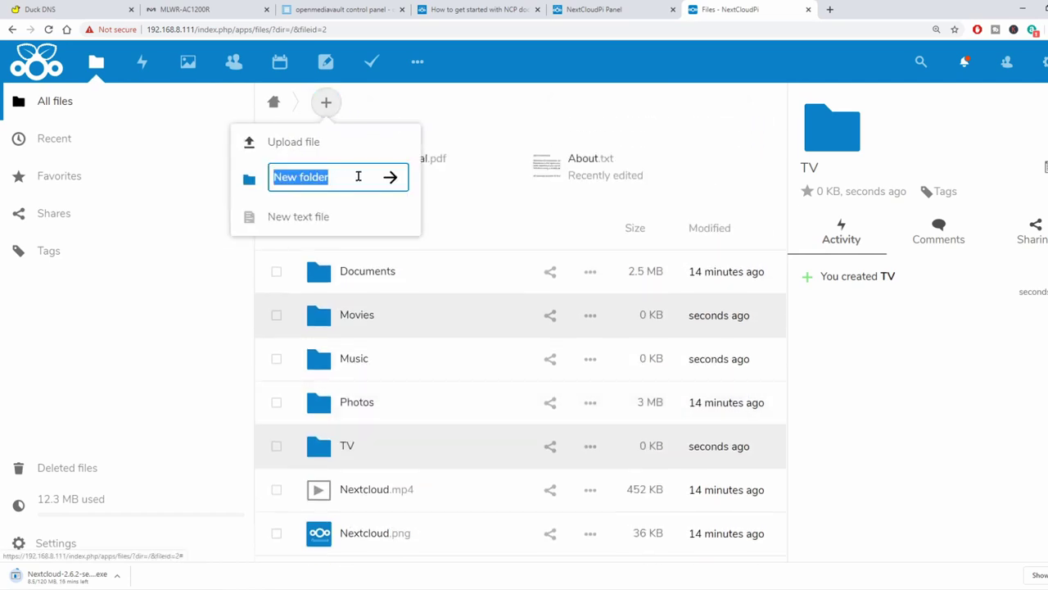
text(Ebook)
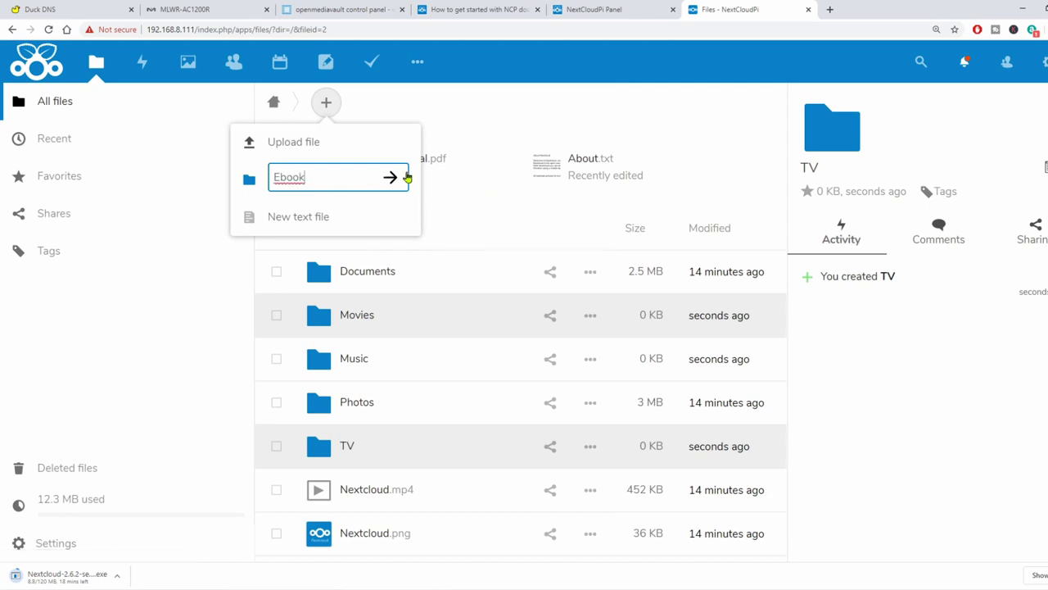
click(401, 177)
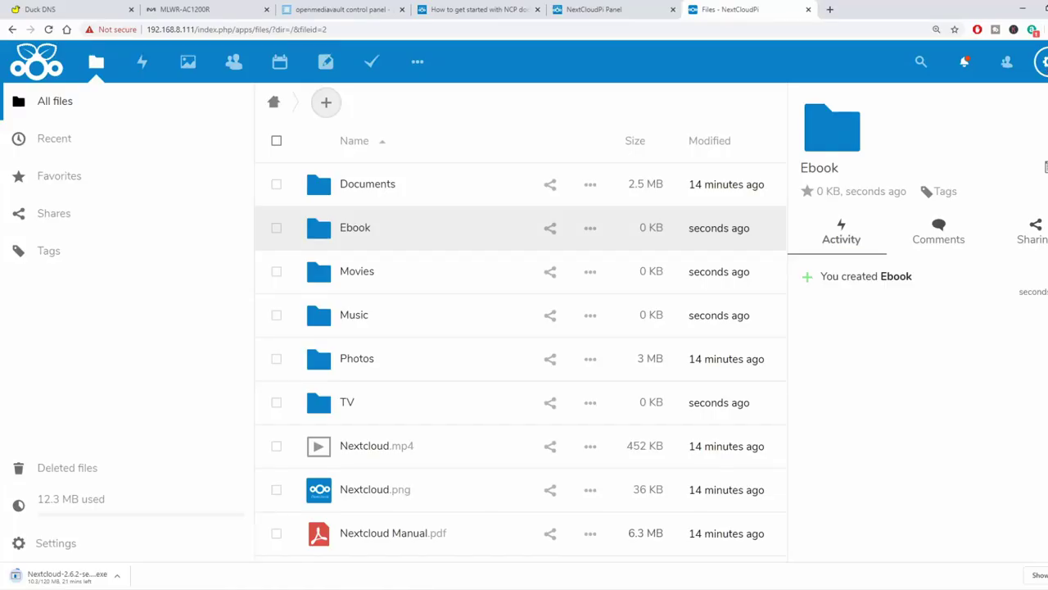
Find the Music app by searching the app management page for "music", and download and enable it.
click(1042, 62)
click(1040, 141)
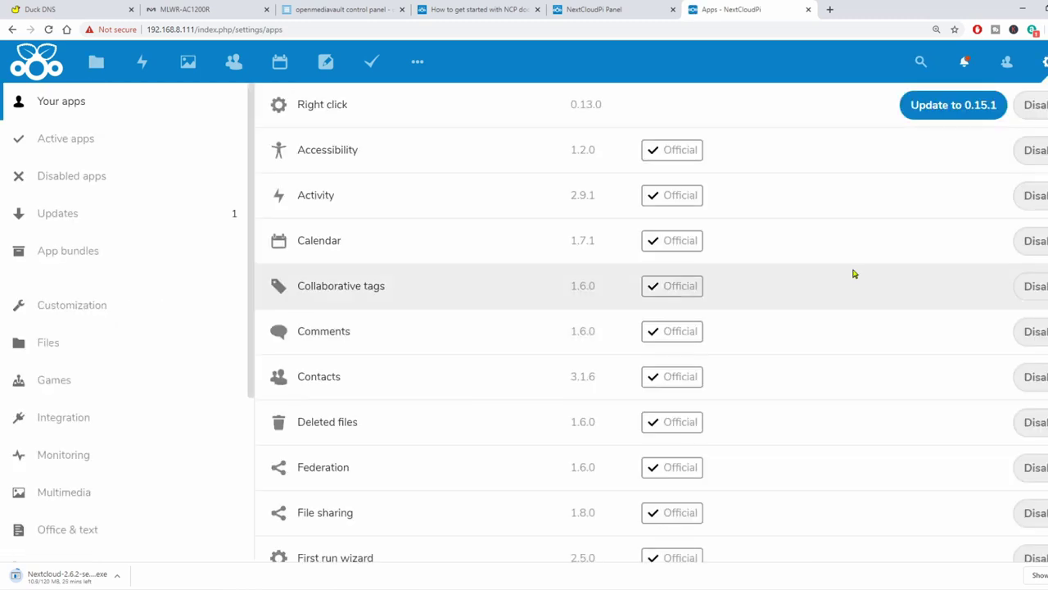
click(920, 62)
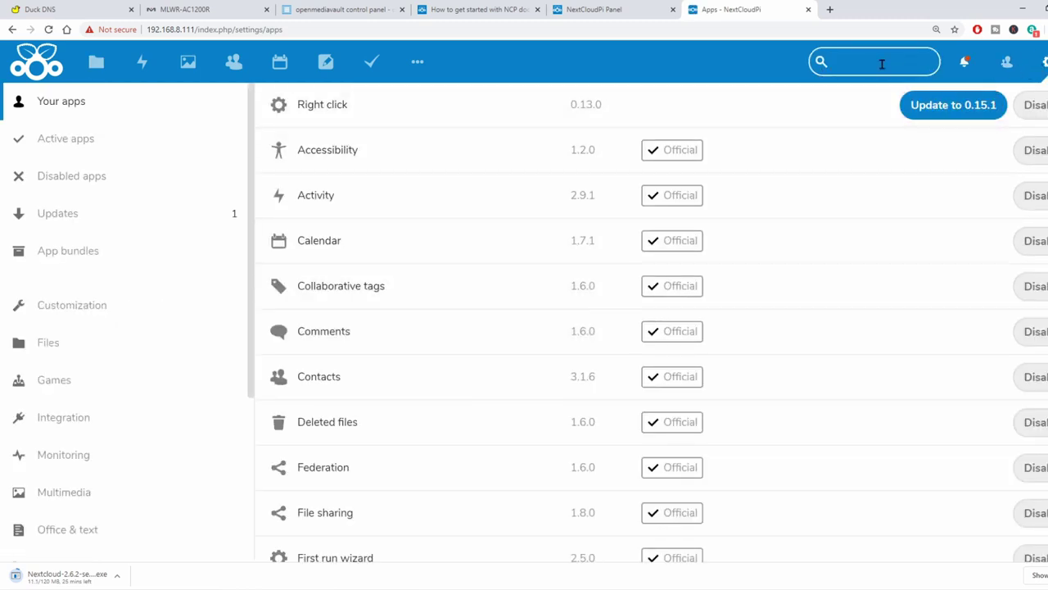
text(music)
click(307, 230)
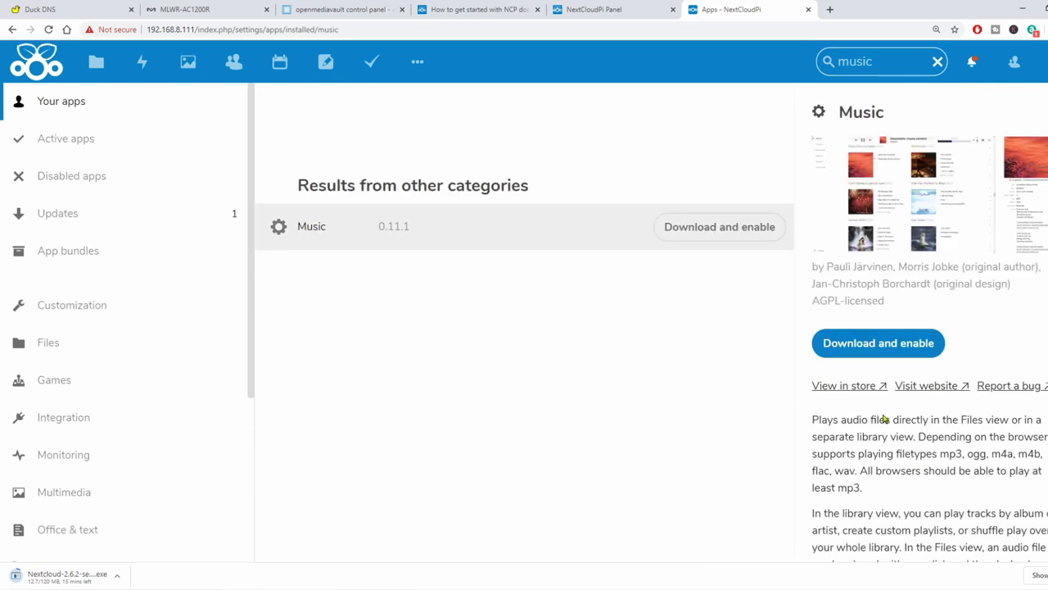
scroll(886, 419, down, 3)
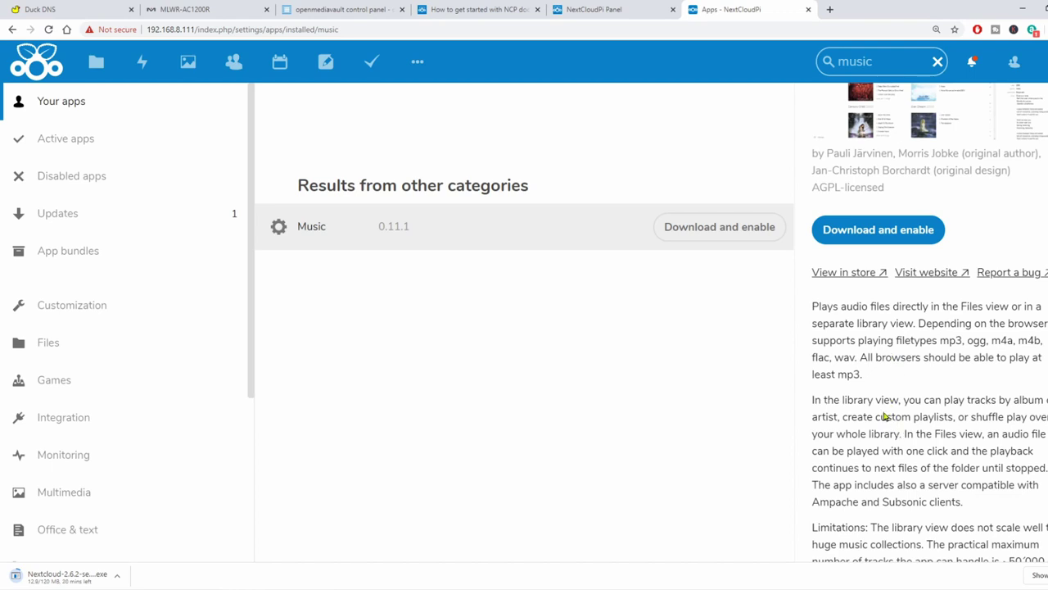
scroll(885, 416, up, 3)
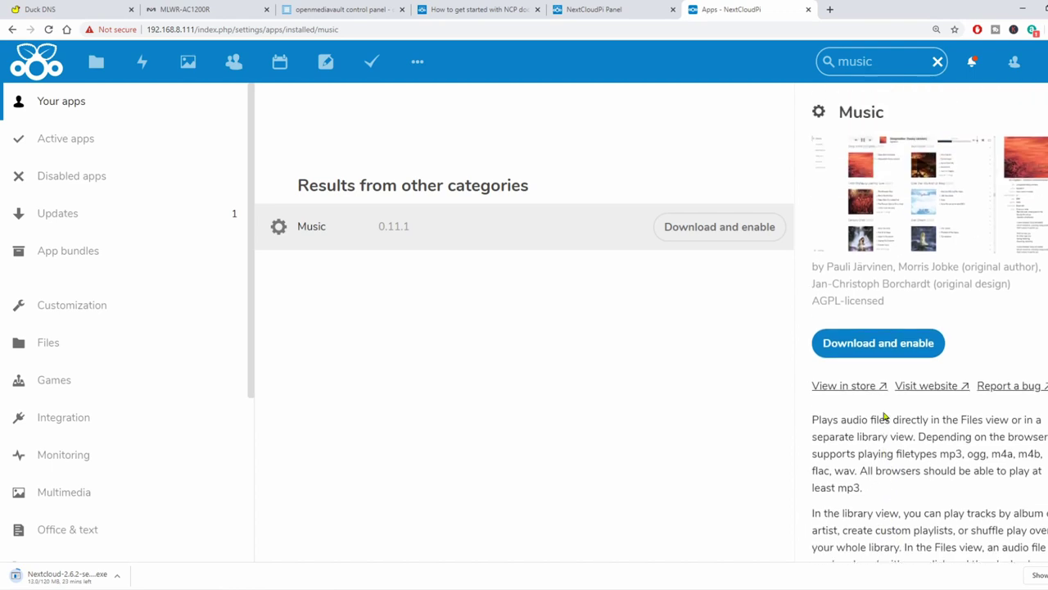
click(878, 344)
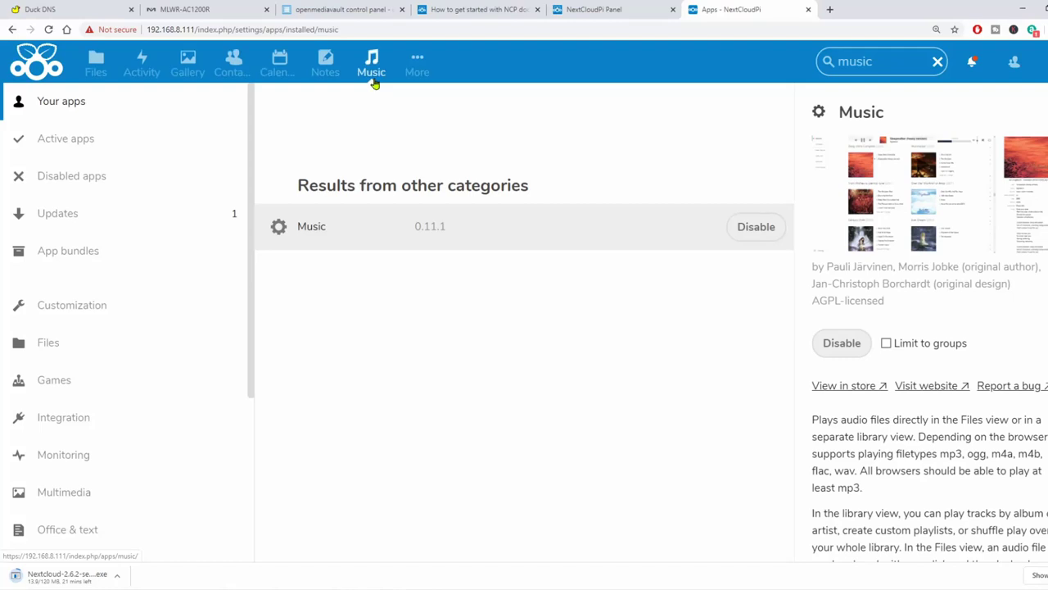
Set the path to the music collection in the Music app's settings to the /Music/ folder.
click(371, 73)
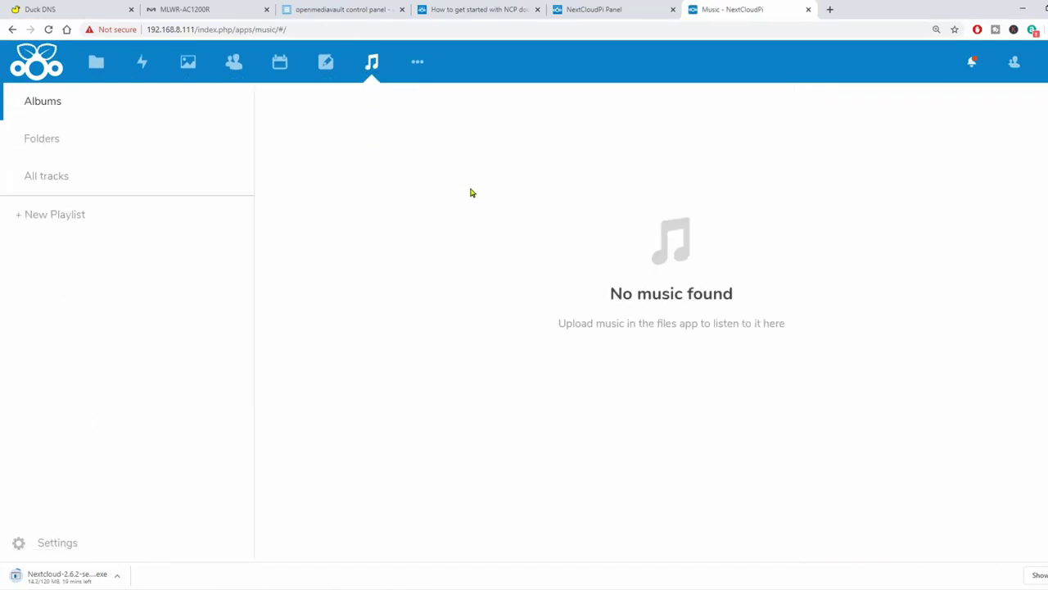
click(64, 549)
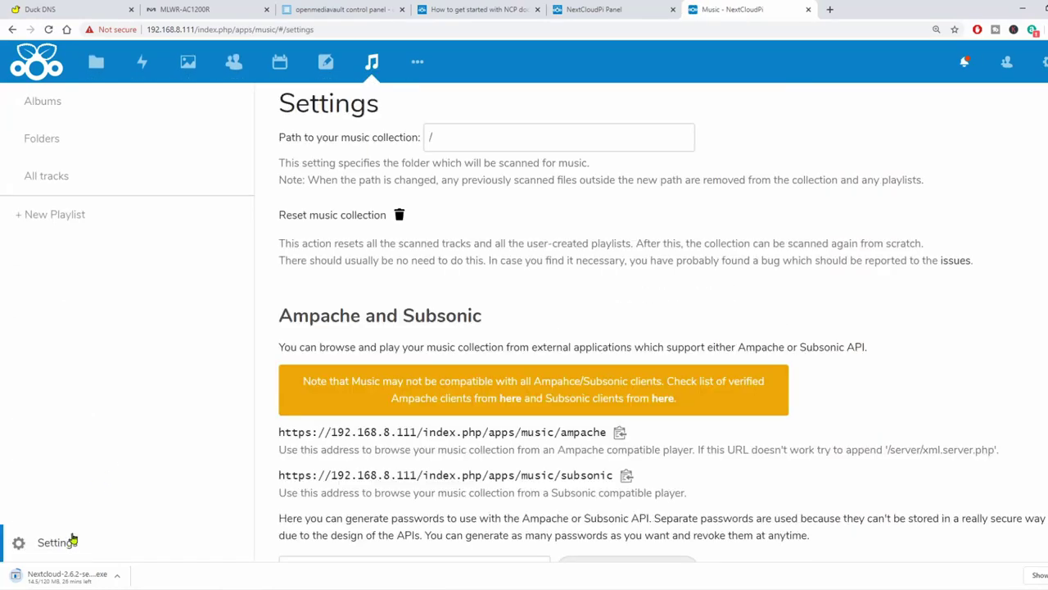
click(458, 137)
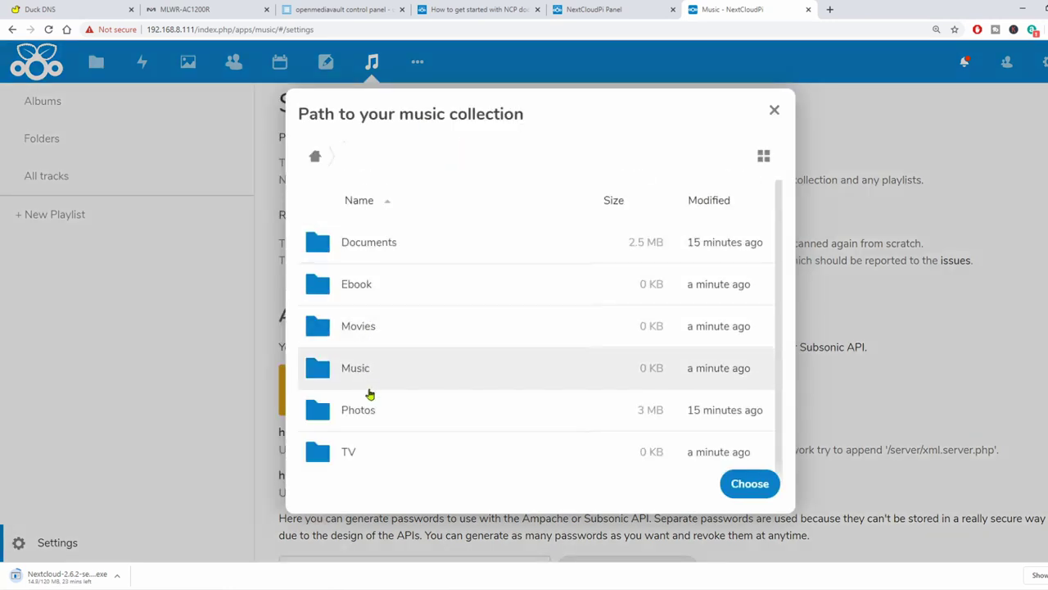
click(369, 376)
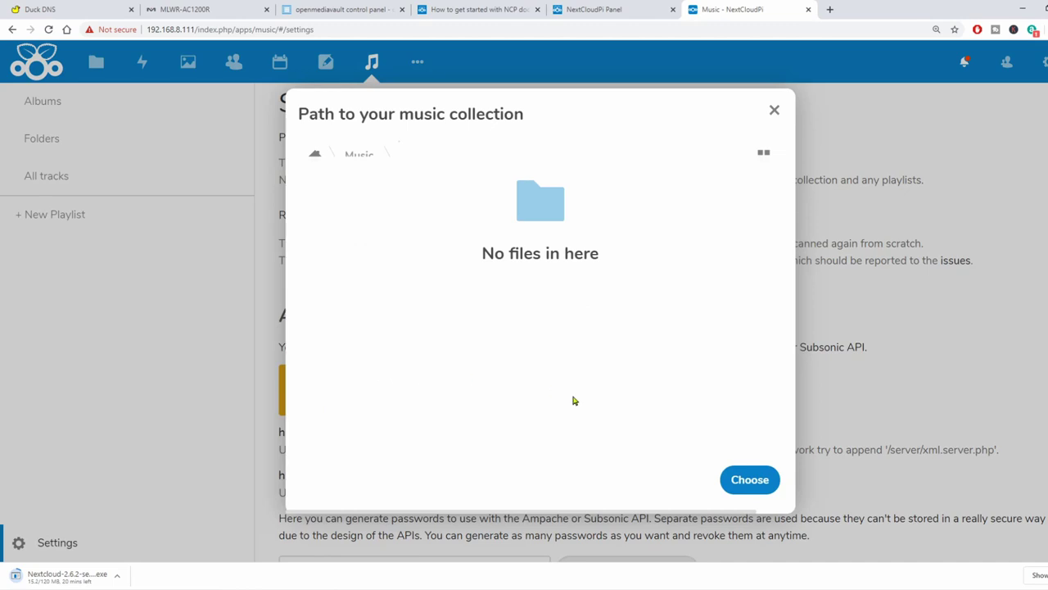
click(734, 481)
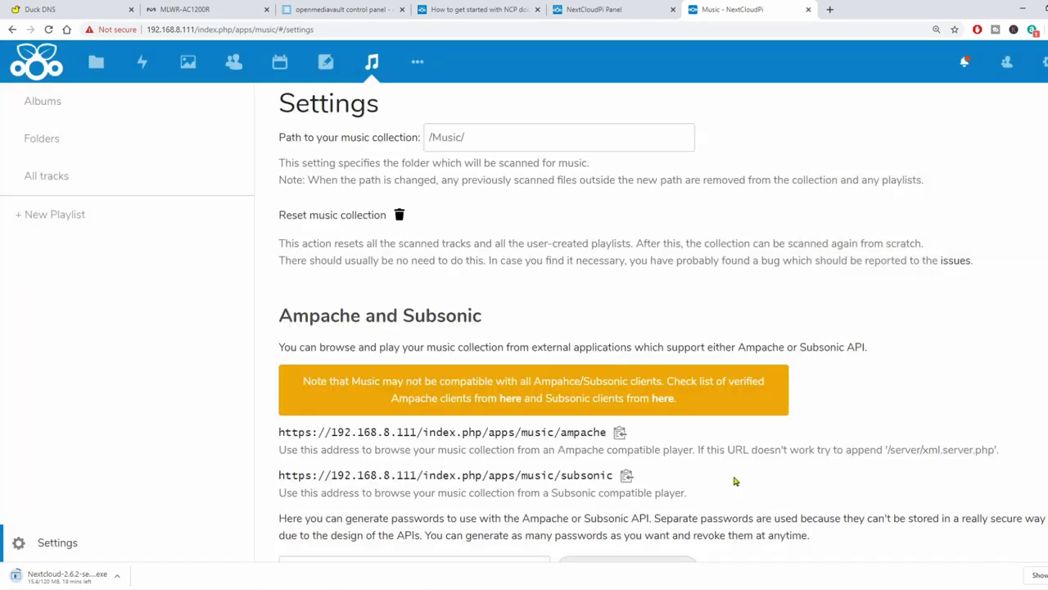
Upload the Old Time American Christmas Collection (2019) album folder into the Music folder in Files and open the album's track list.
click(96, 64)
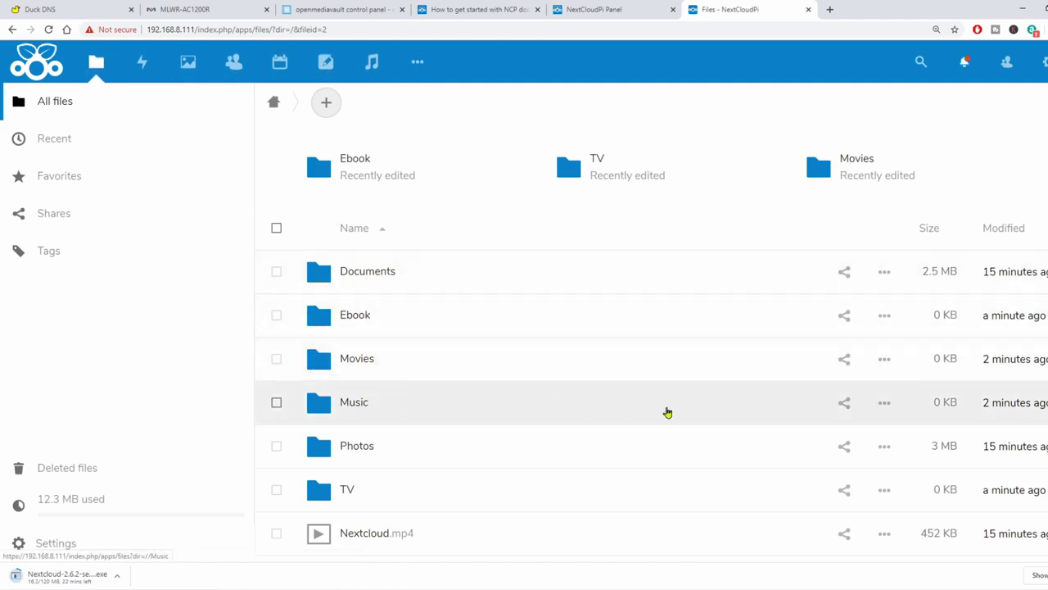
drag(1047, 271, 361, 404)
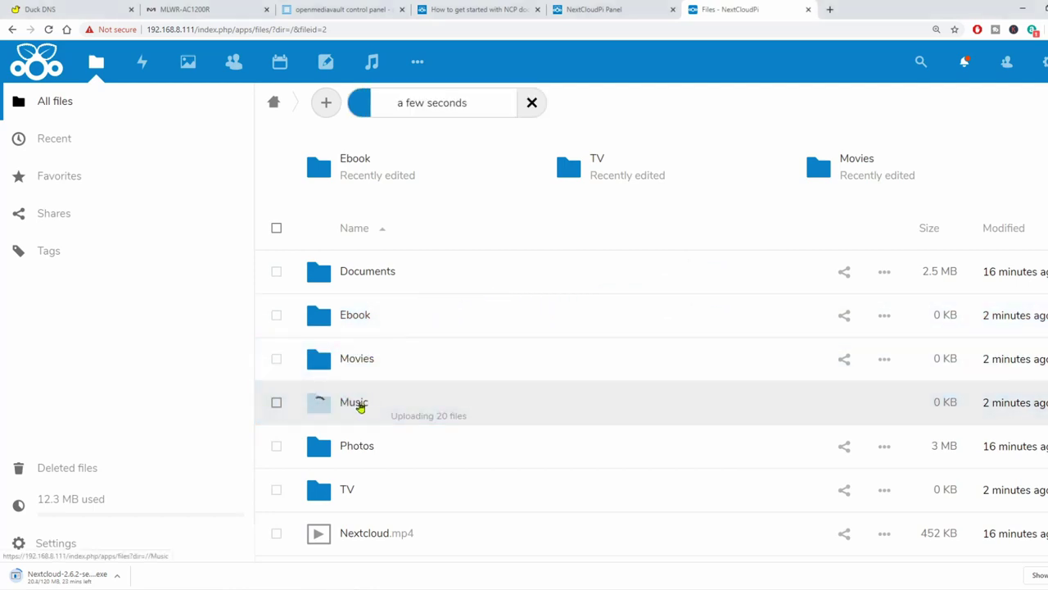
click(361, 404)
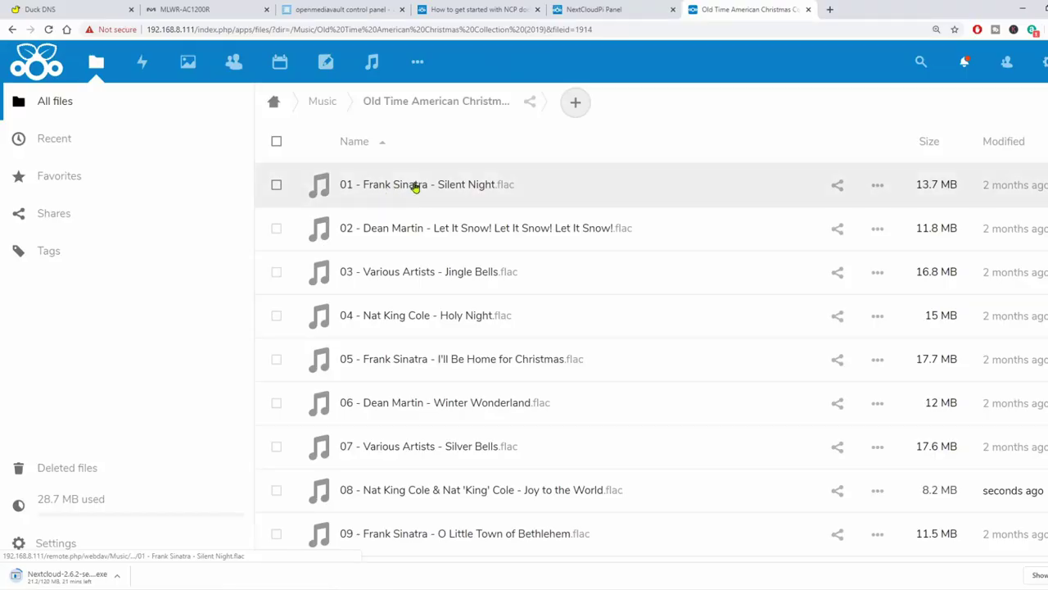
right_click(397, 186)
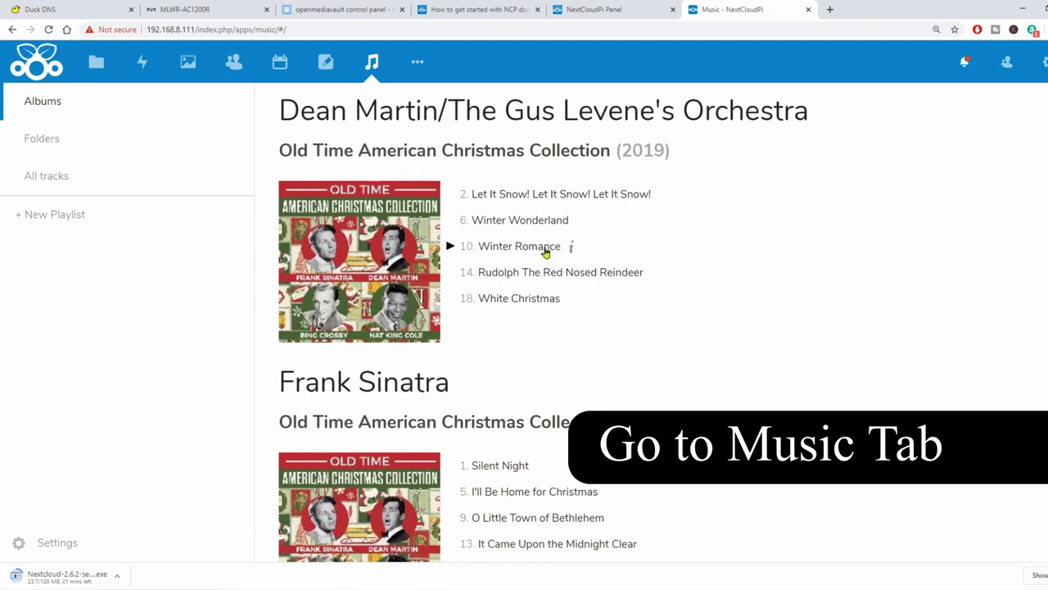
Look through the albums in the Music app, play track 2, "Let It Snow! Let It Snow! Let It Snow!", and pause it.
scroll(545, 252, down, 4)
scroll(549, 254, up, 4)
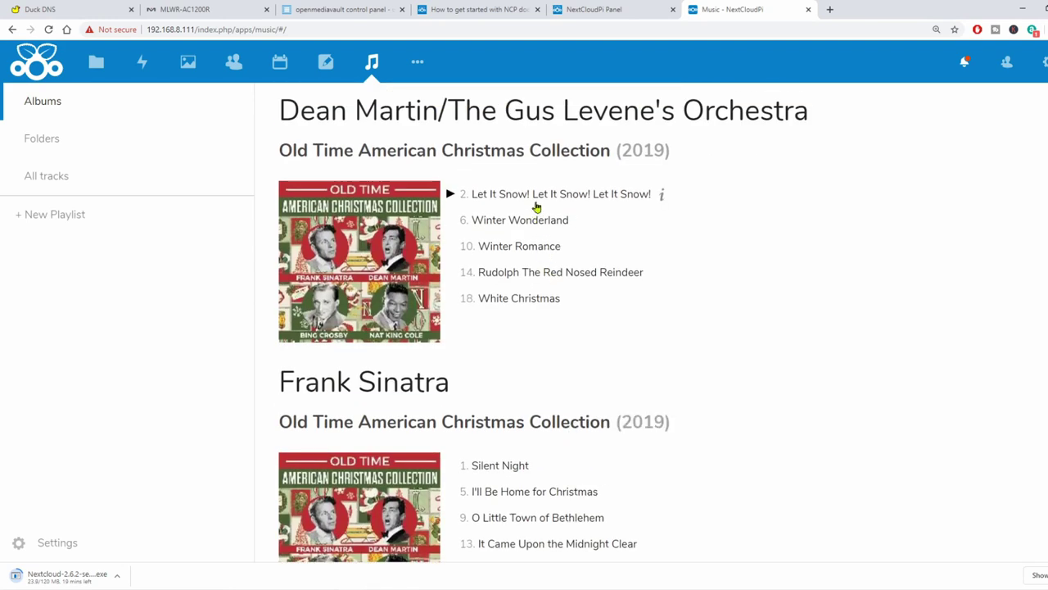
click(468, 197)
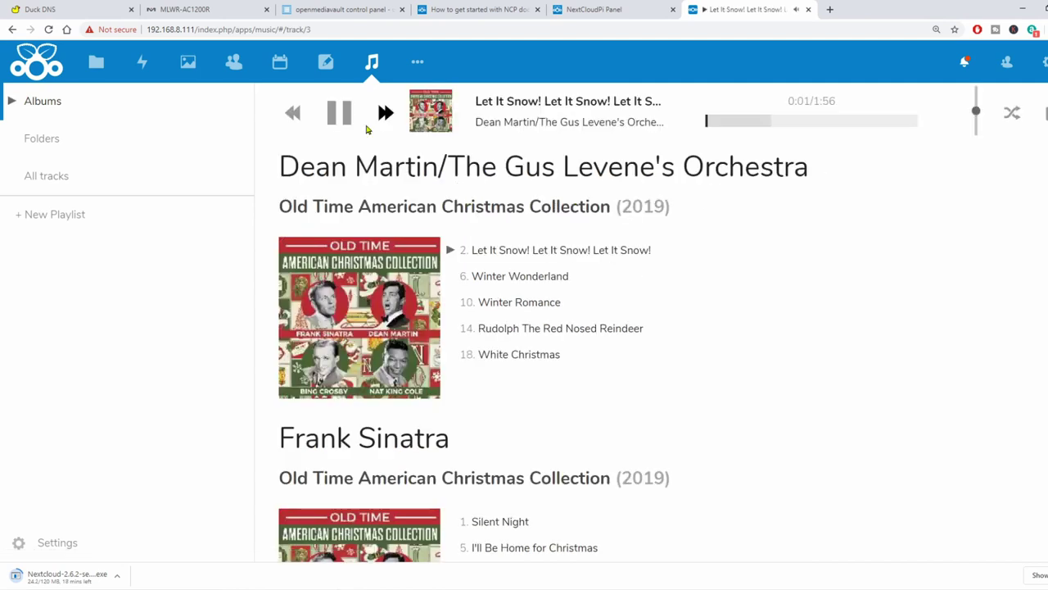
click(338, 117)
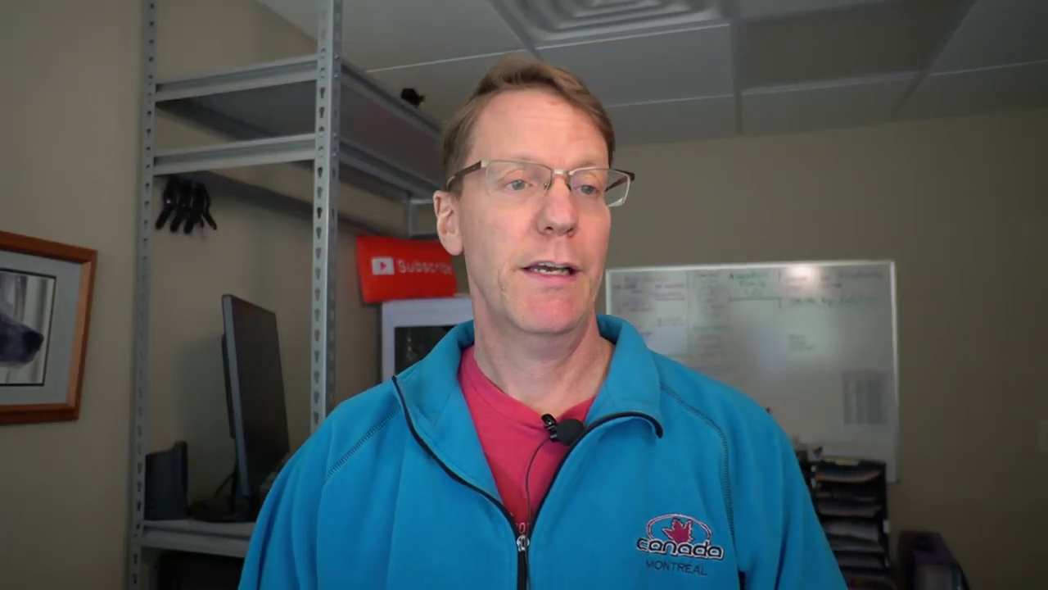
Upload Outro.mp4 into the Movies folder in Files and open that folder.
click(97, 72)
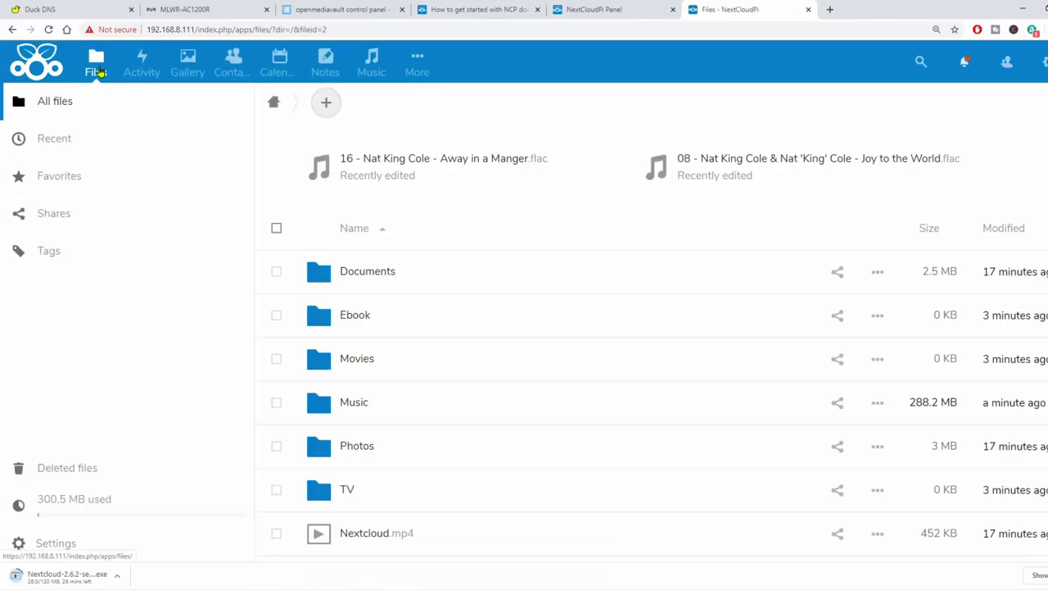
drag(113, 72, 380, 360)
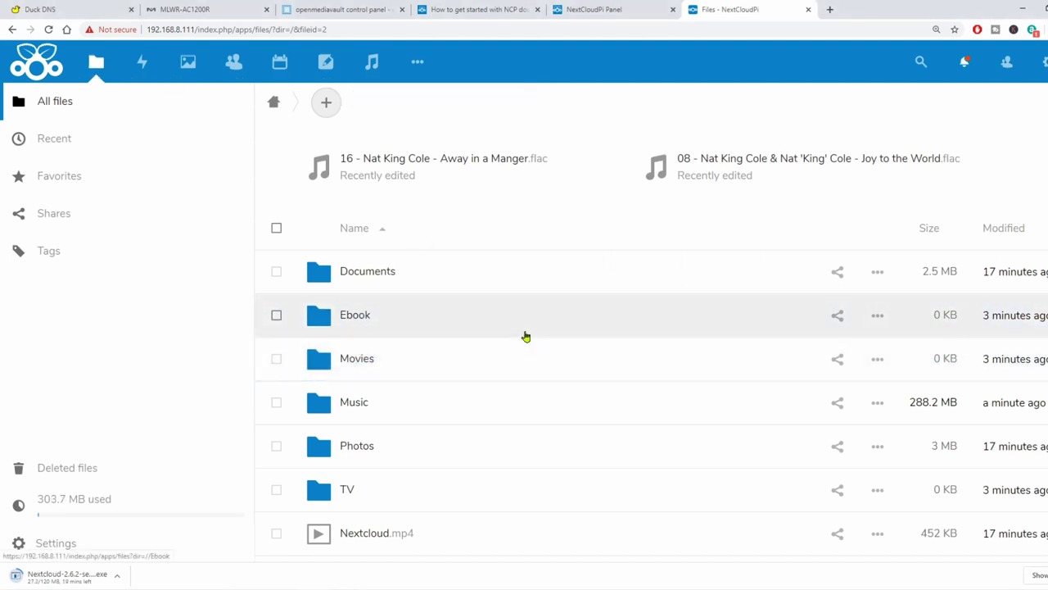
click(357, 360)
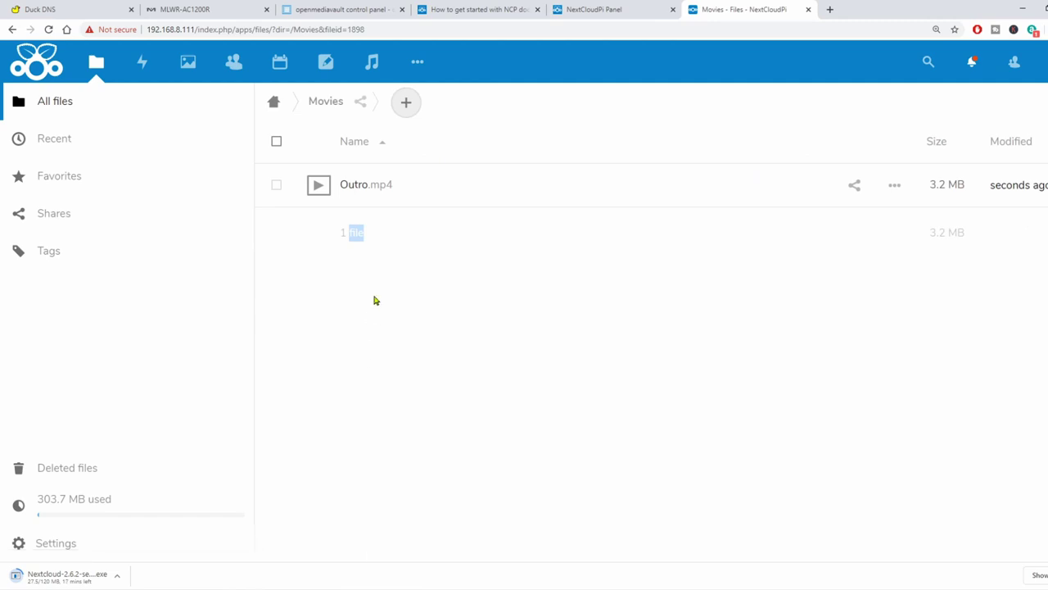
Play Outro.mp4 from the Movies folder and close the video viewer.
click(373, 189)
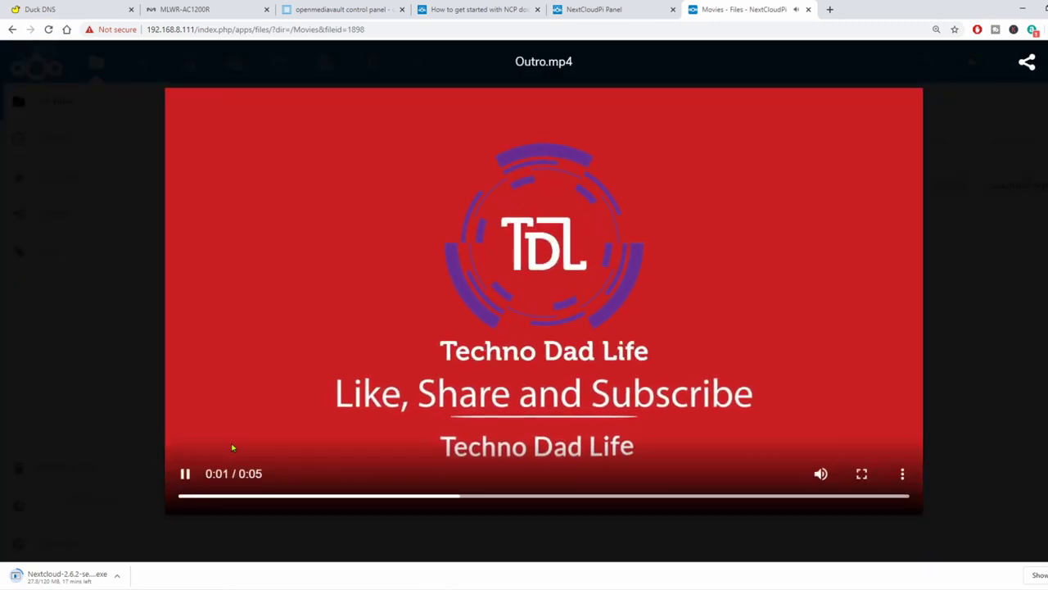
click(185, 474)
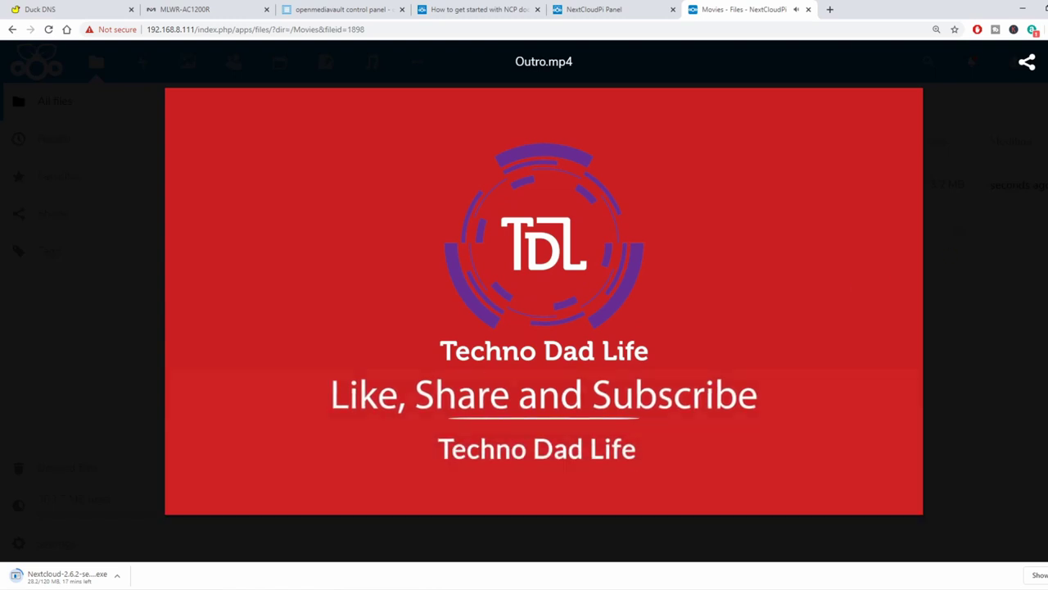
key(Escape)
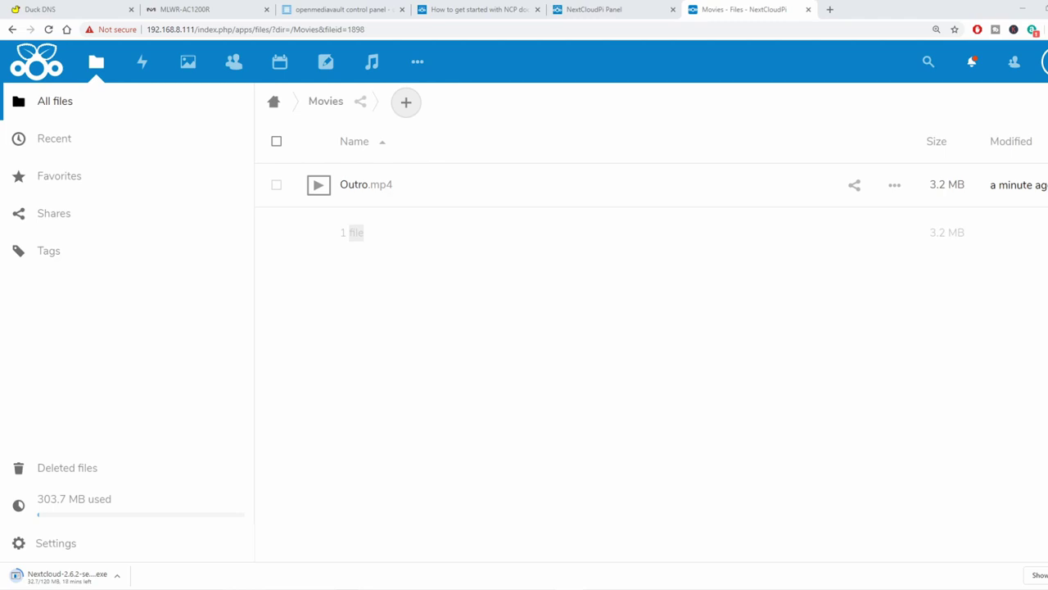
Enable the External storage support app in the app management list.
click(1041, 62)
click(1036, 138)
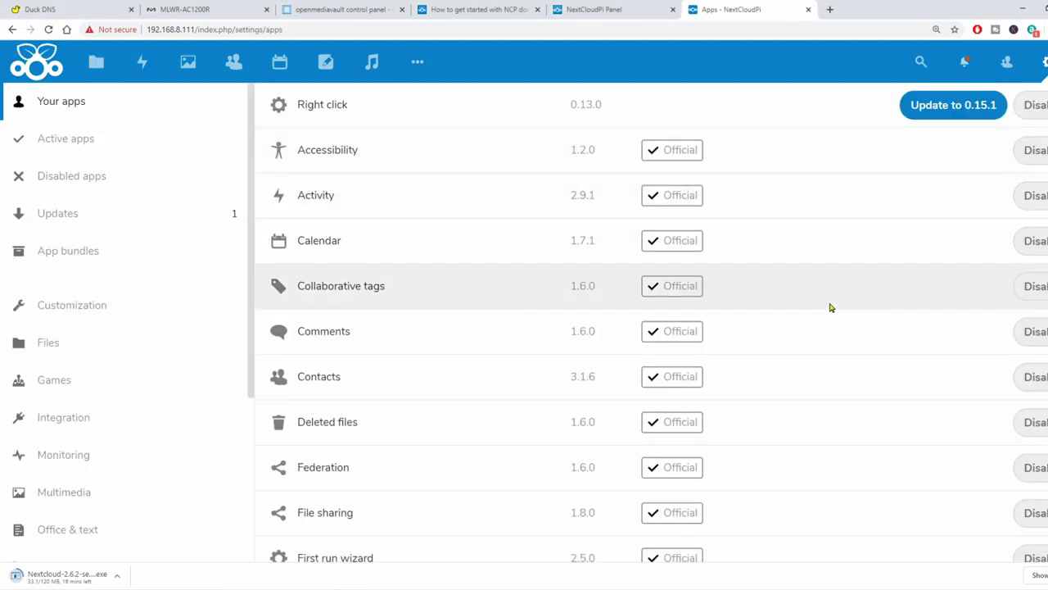
scroll(831, 304, down, 14)
scroll(833, 304, down, 6)
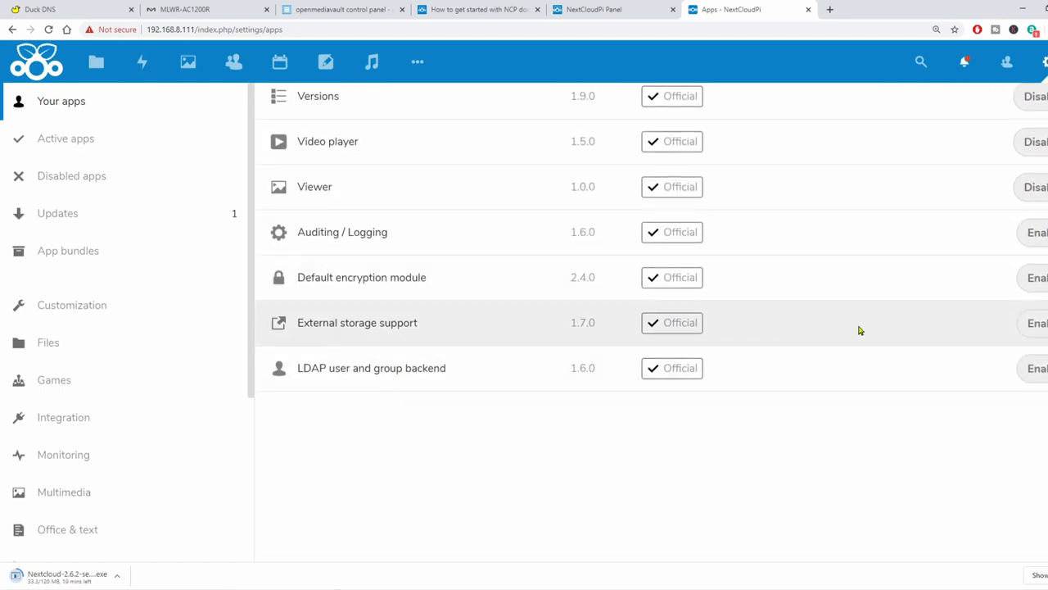
click(1035, 323)
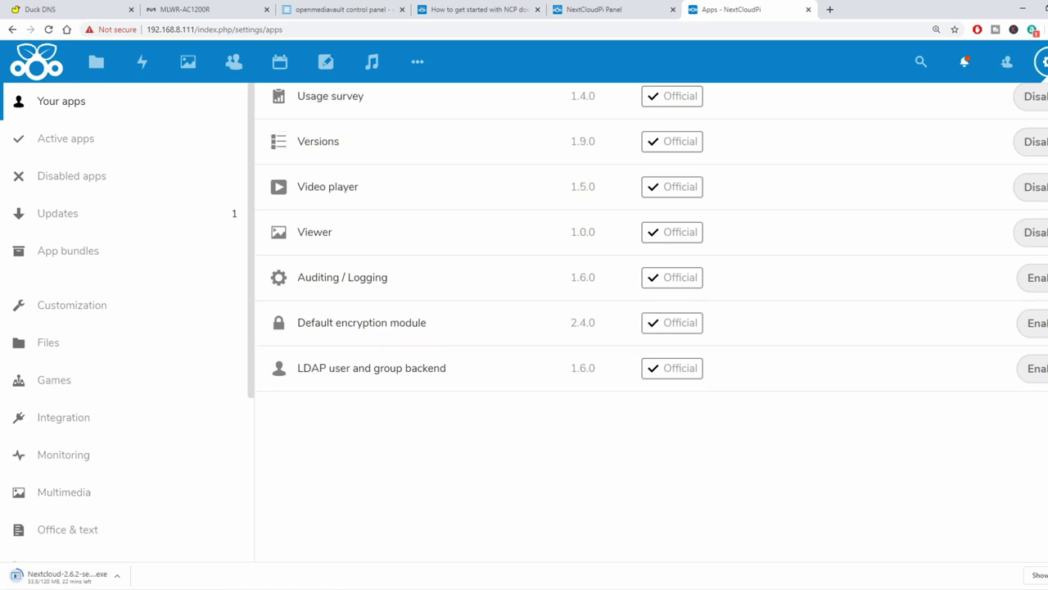
Add and save an SMB / CIFS storage named smb in the administration External storages, with host 192.168.8.111, share media, username admin and the account password.
click(1041, 61)
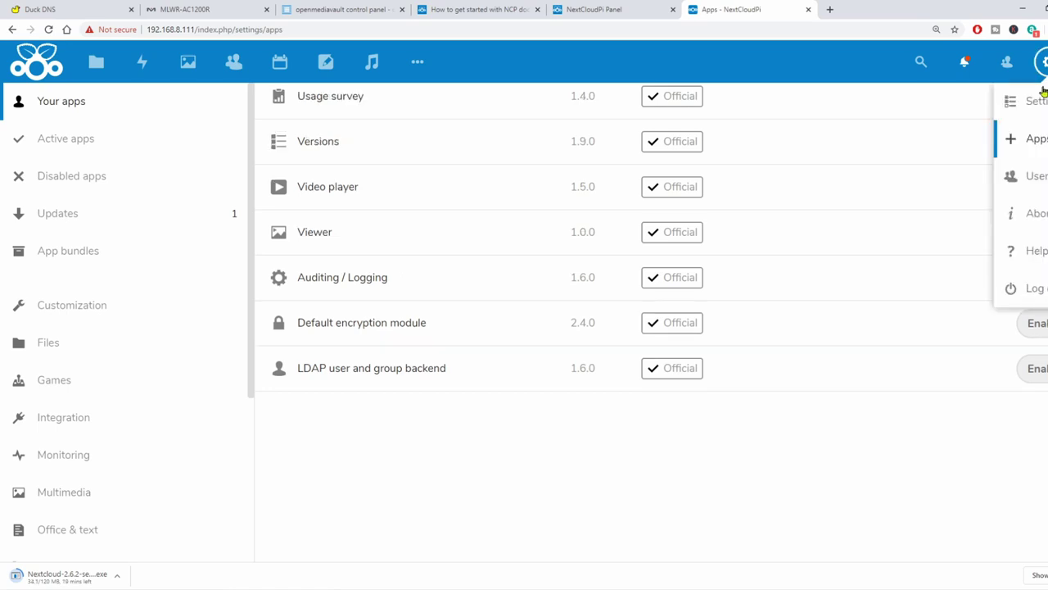
click(1040, 96)
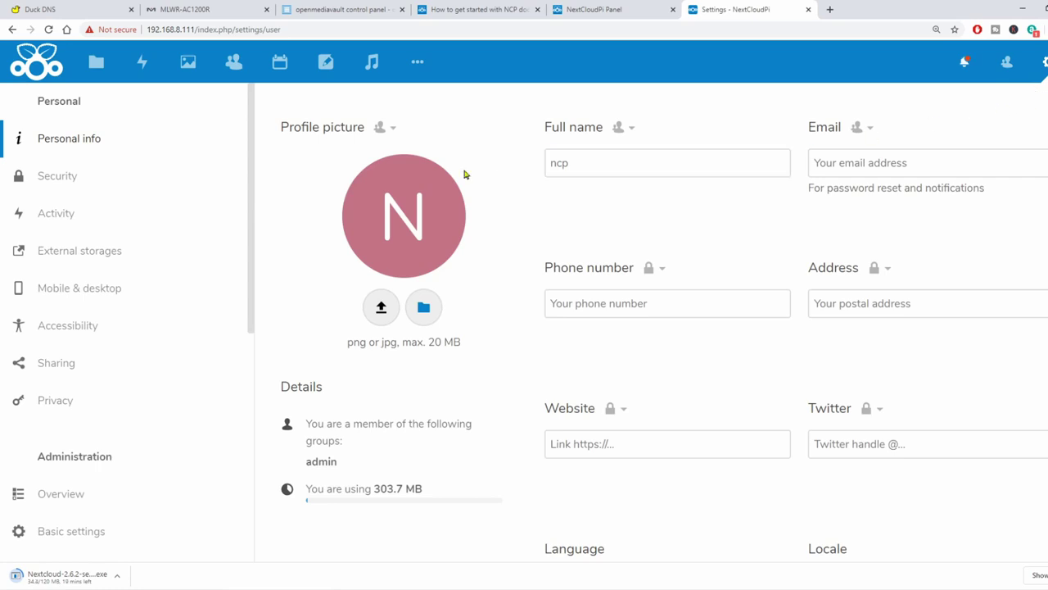
scroll(147, 287, down, 4)
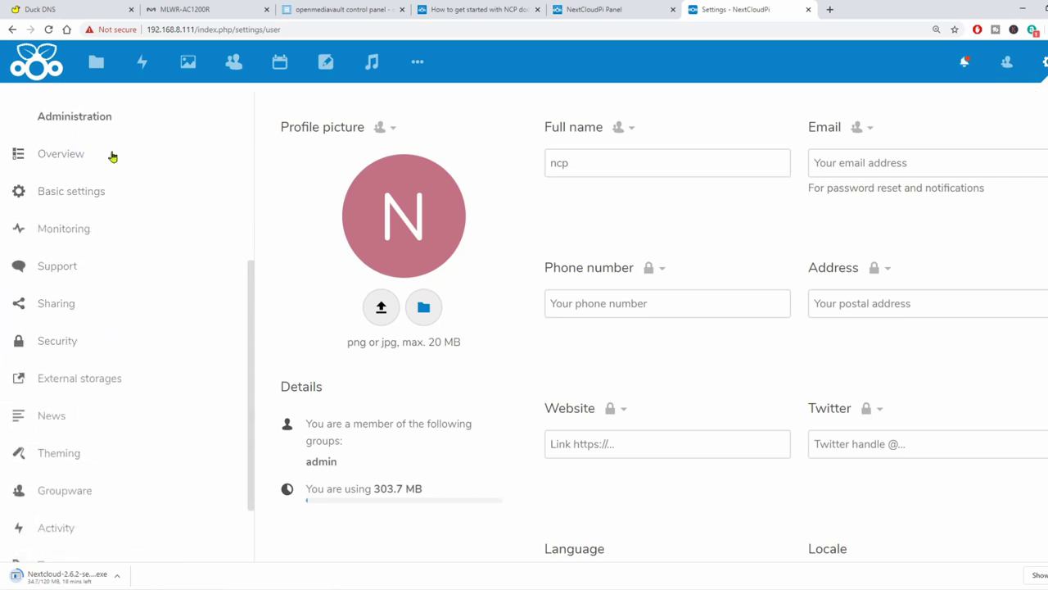
click(95, 380)
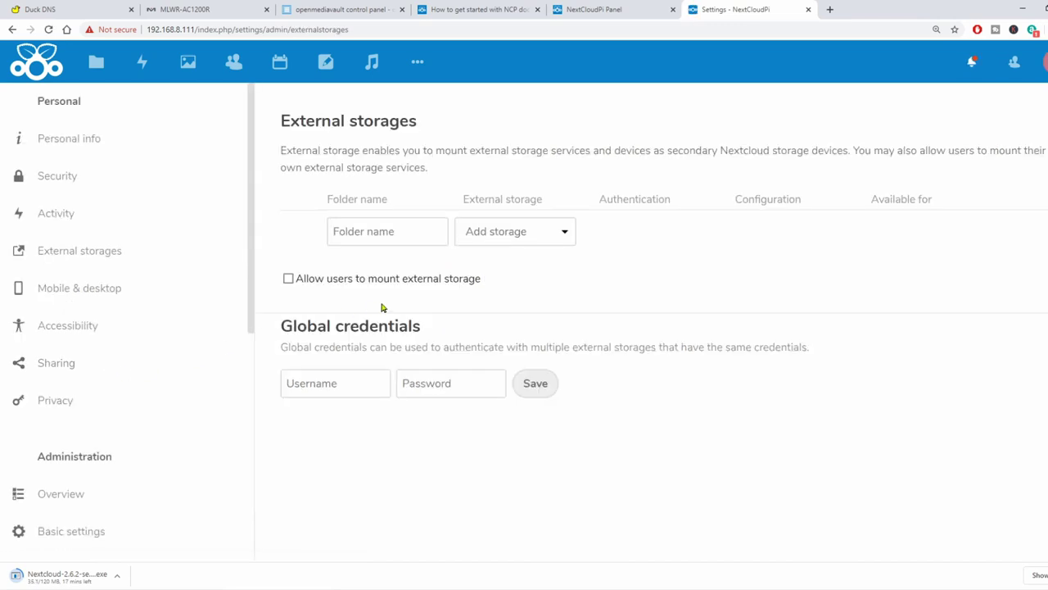
click(418, 235)
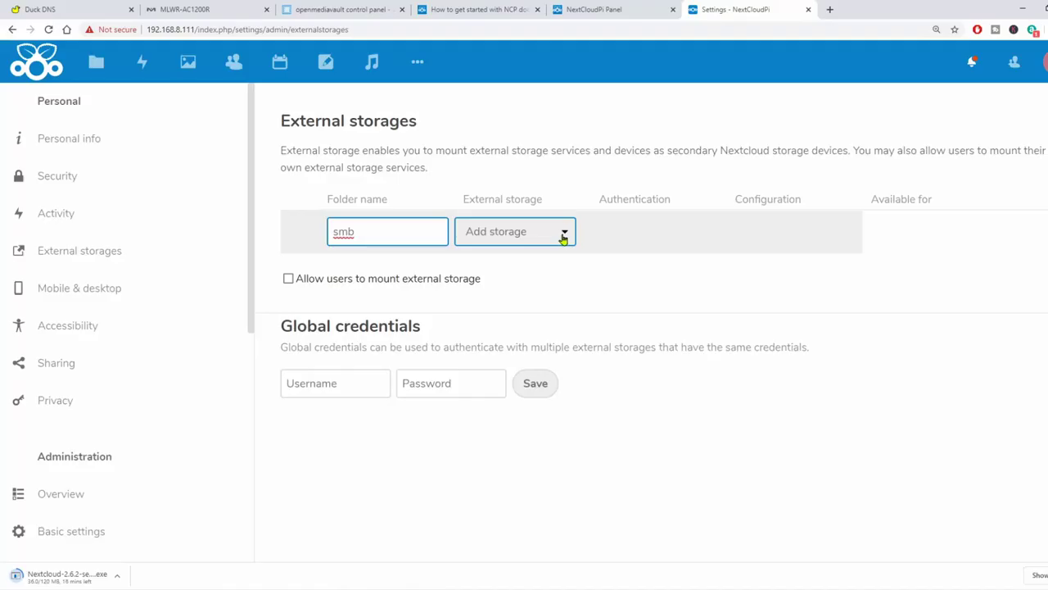
click(565, 237)
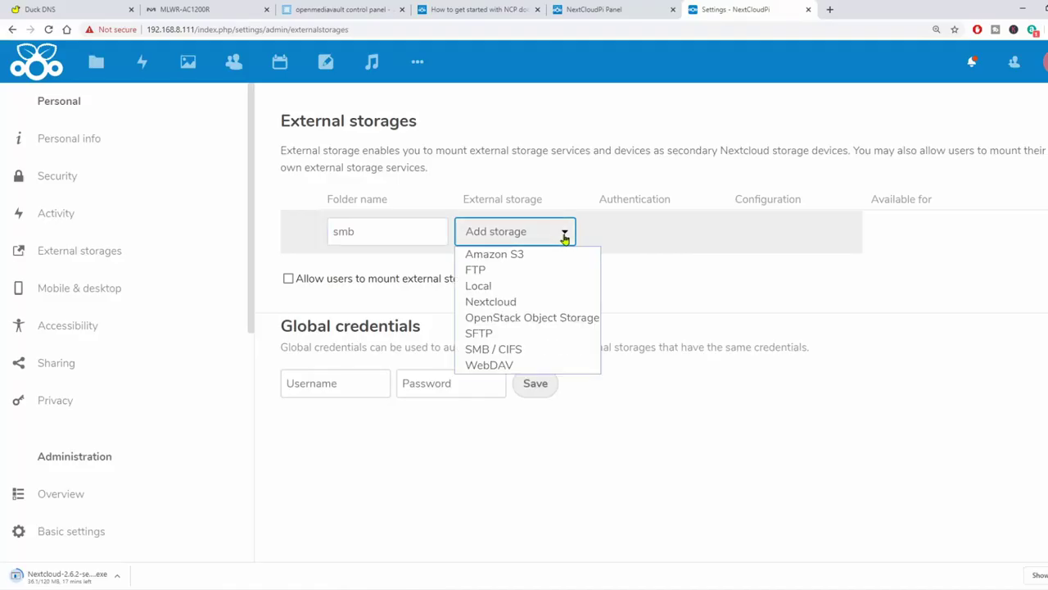
click(525, 351)
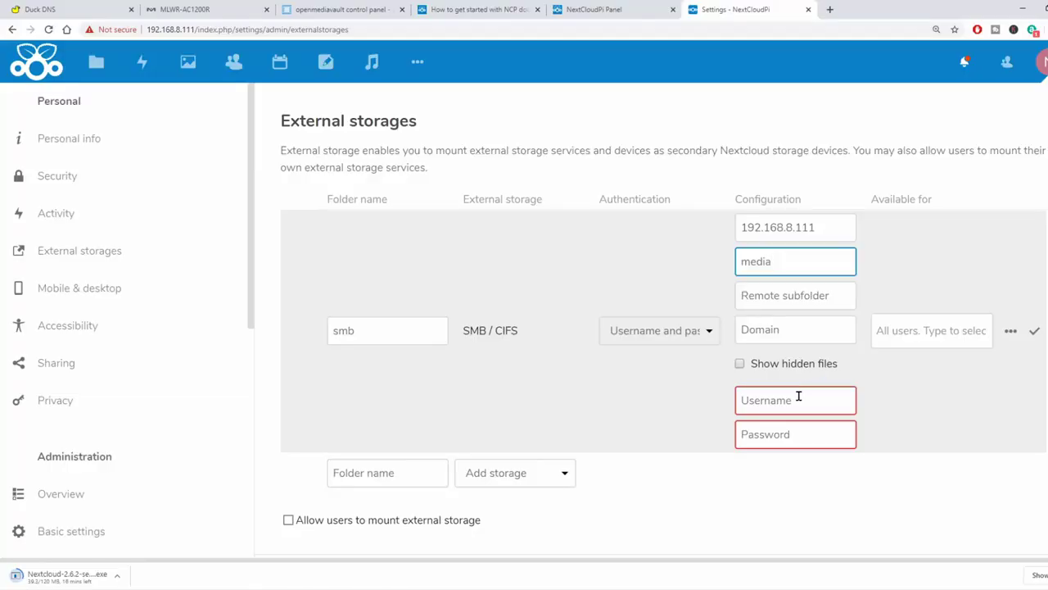
click(799, 398)
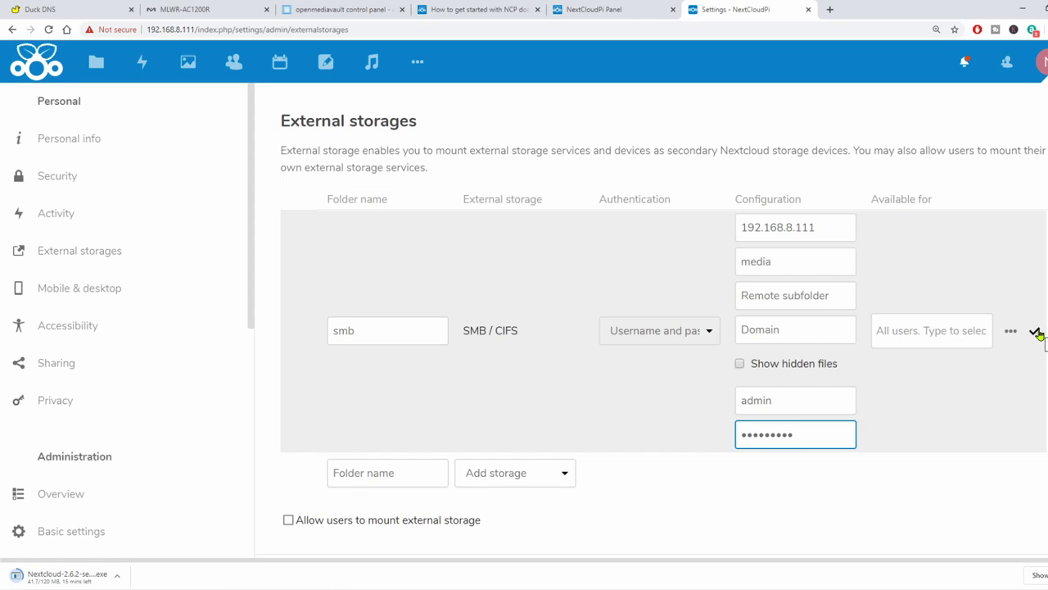
click(1035, 332)
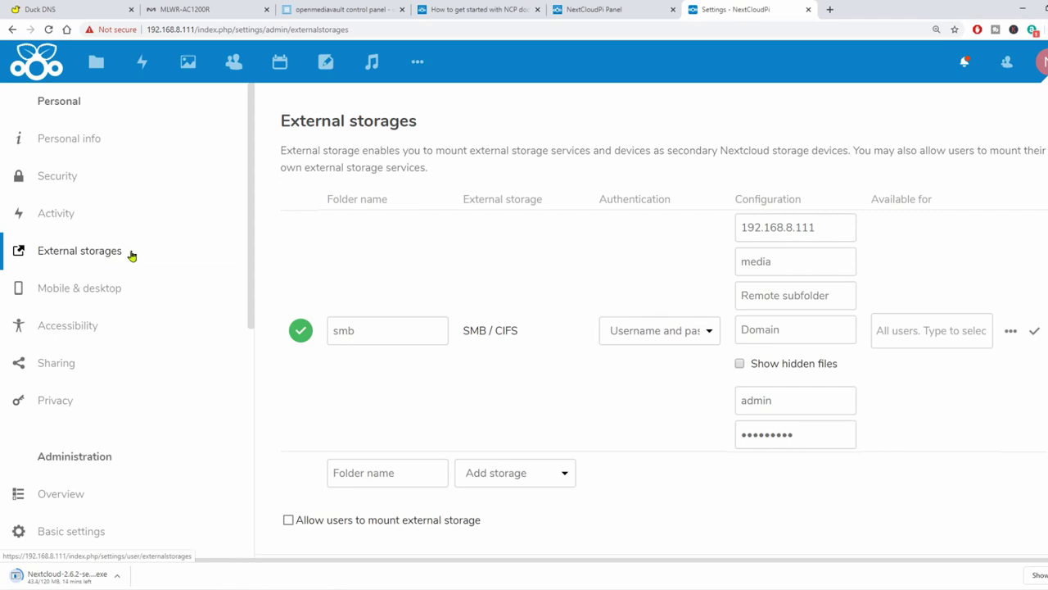
Confirm the smb storage in the personal External storages settings and return to All files.
scroll(174, 252, down, 3)
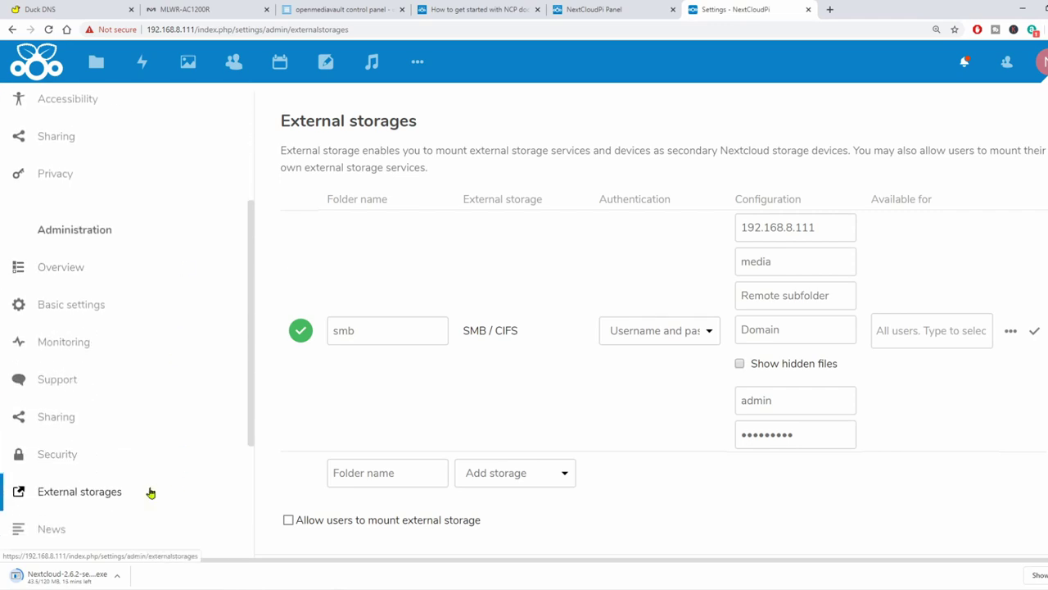
scroll(150, 374, up, 3)
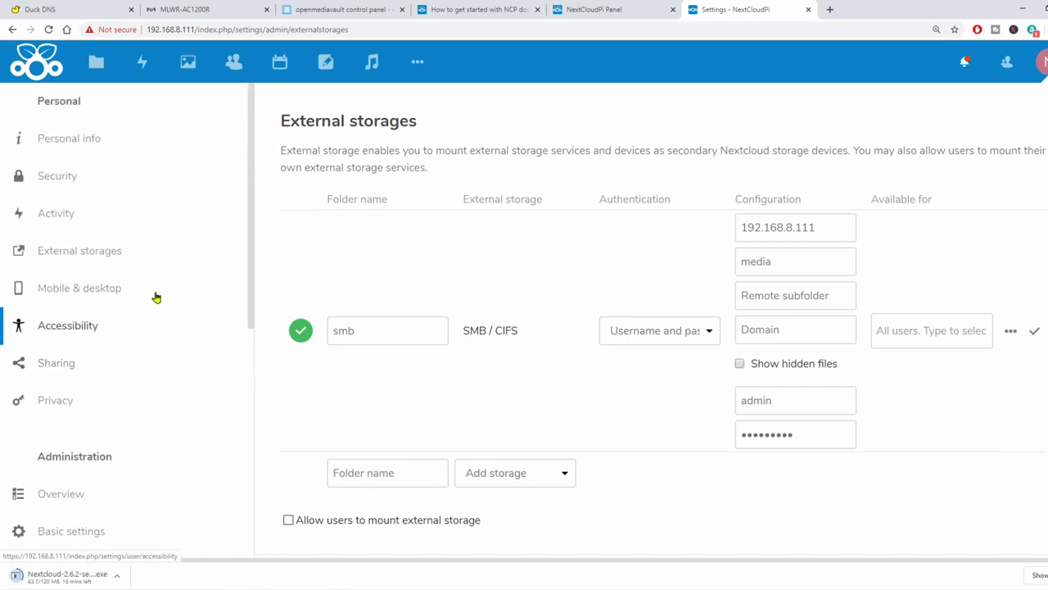
click(107, 252)
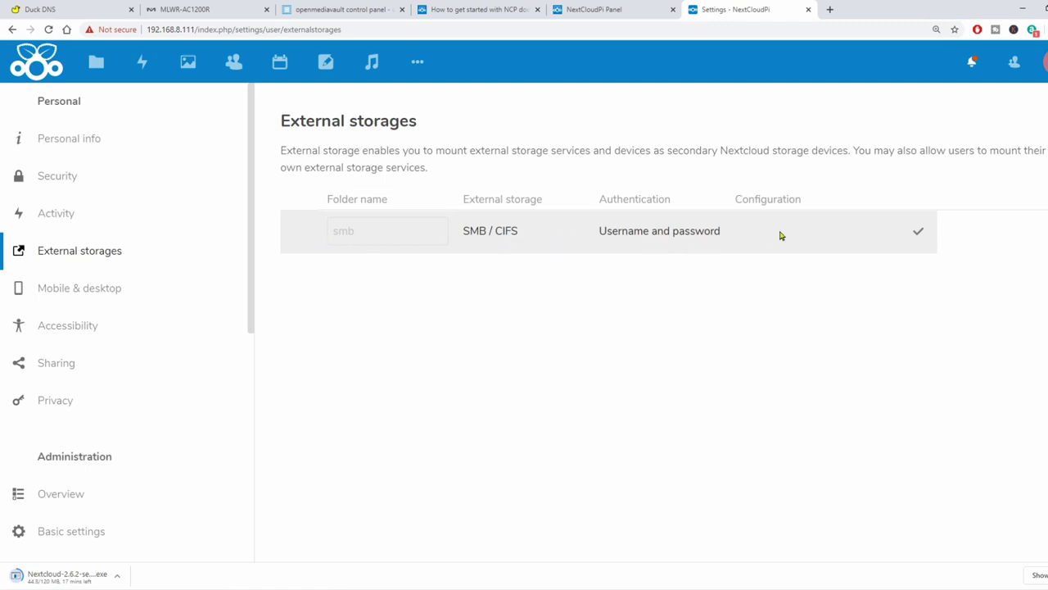
click(918, 235)
click(299, 236)
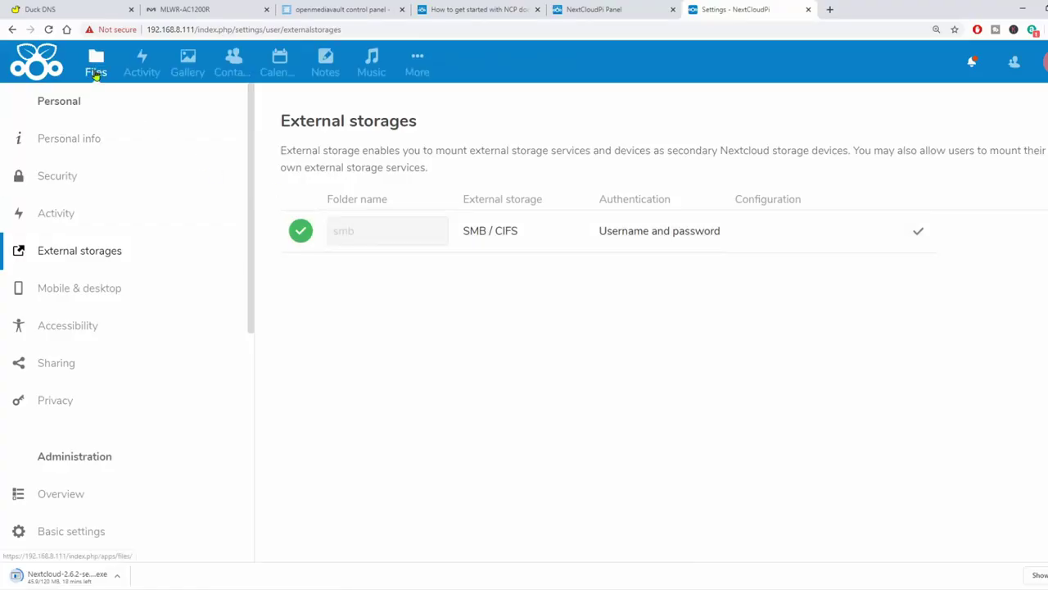
click(97, 70)
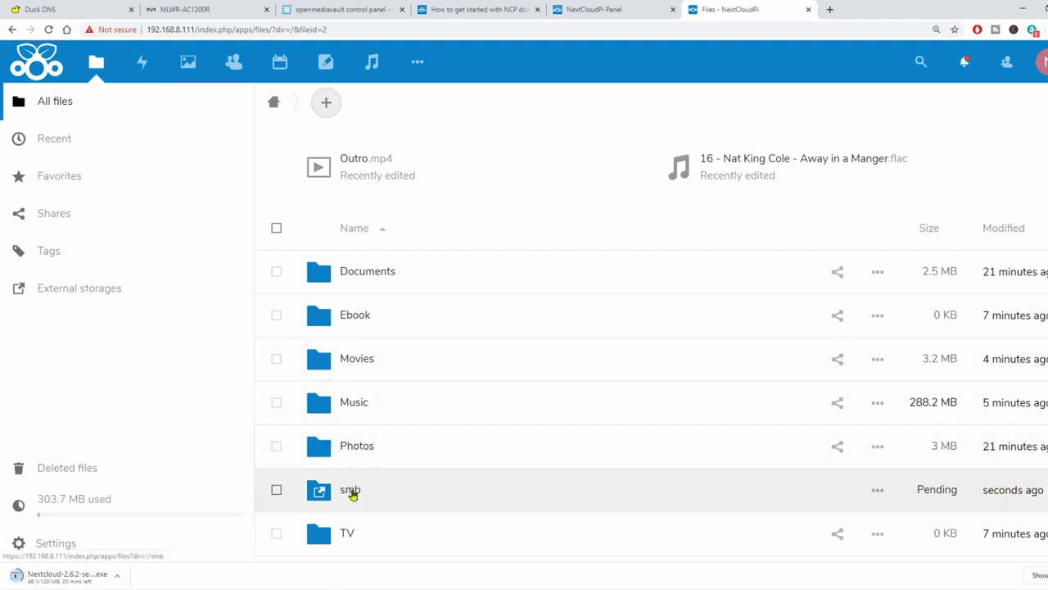
Open the smb folder and, in File Explorer, copy the Short moment MP4 file into the media share on OVM-VIRTUAL.
click(351, 490)
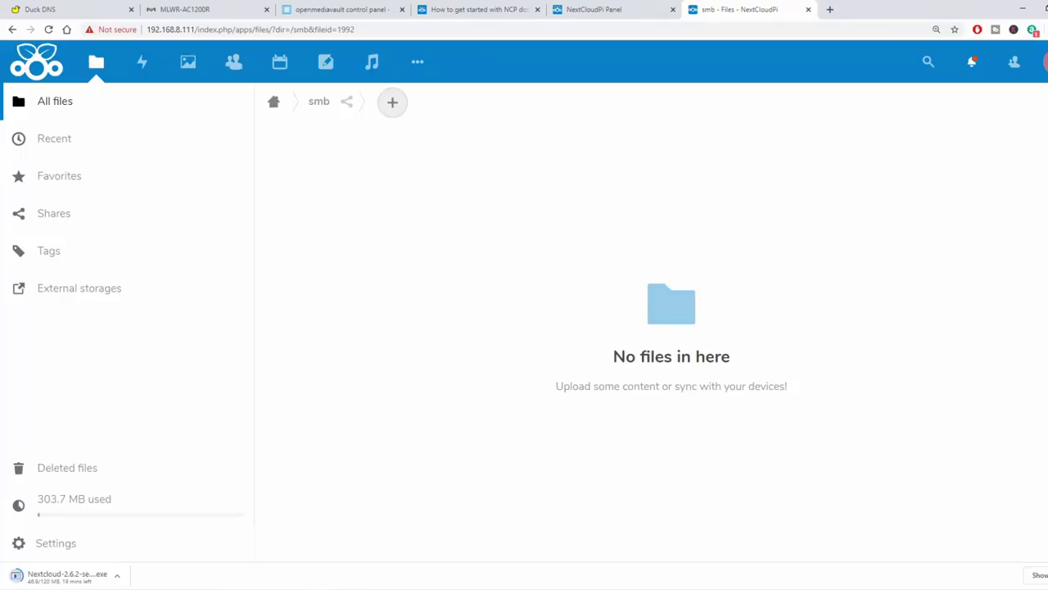
click(258, 549)
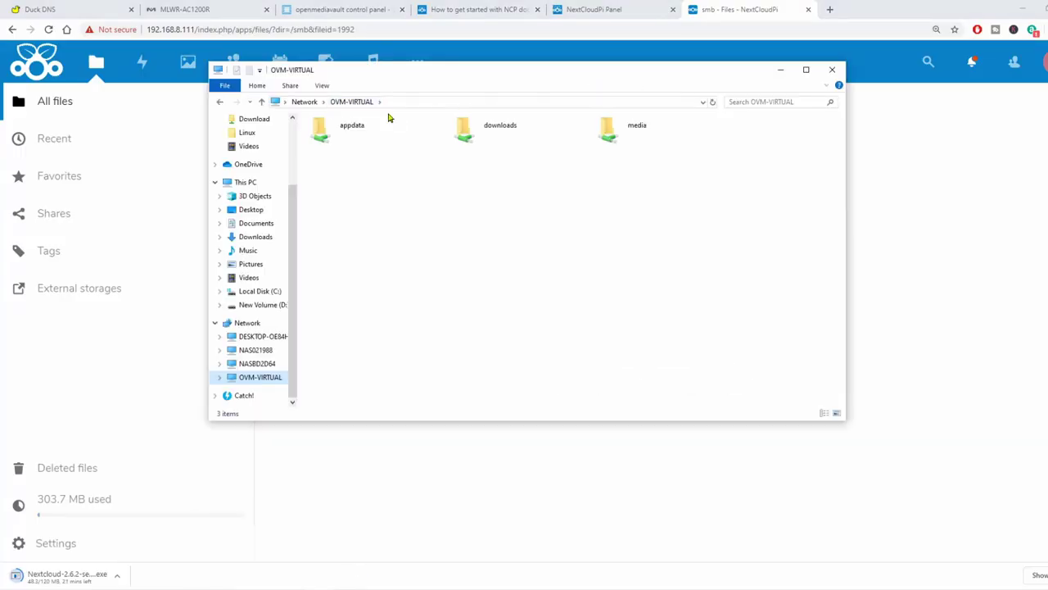
double_click(626, 145)
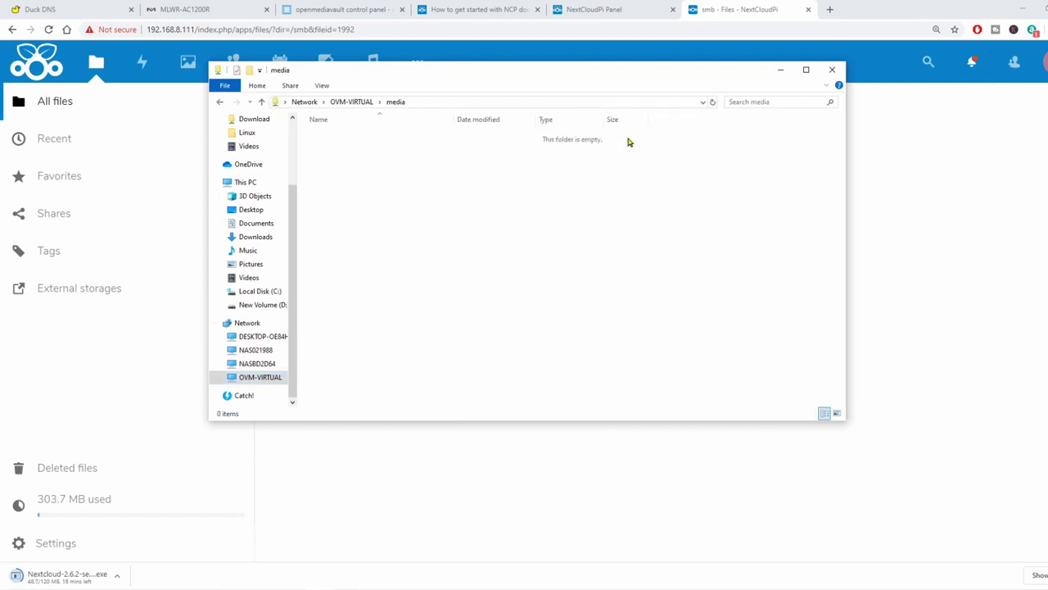
drag(1047, 173, 442, 196)
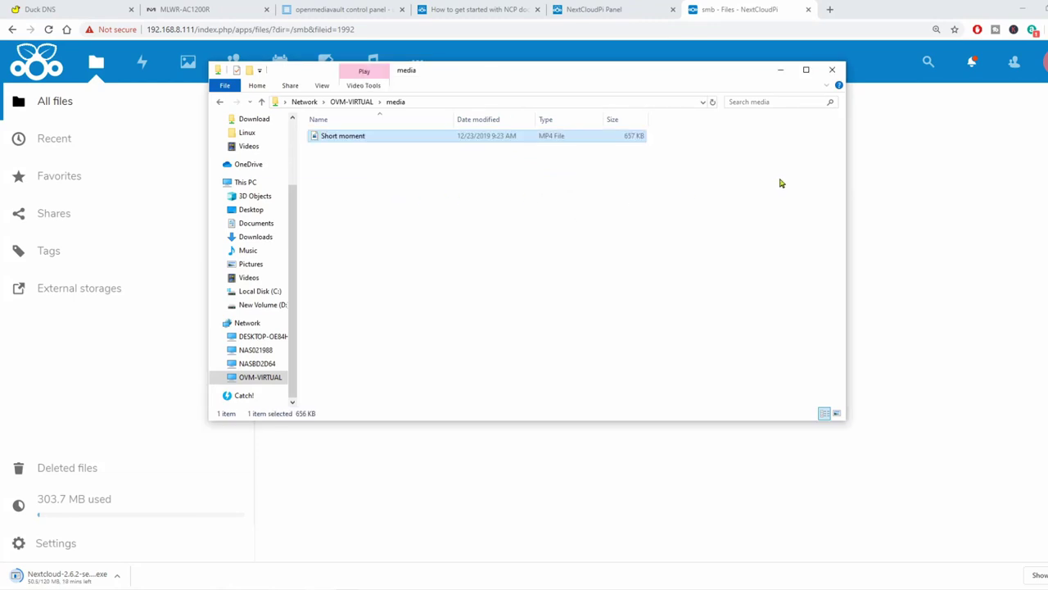
click(782, 71)
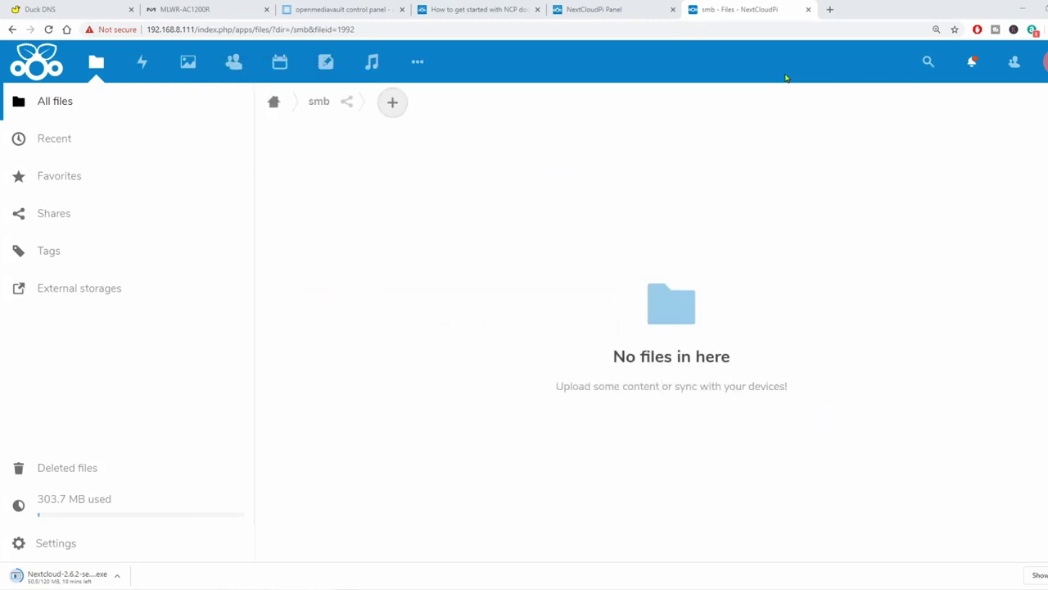
Reload the smb folder in Nextcloud and open Short moment.mp4.
click(49, 31)
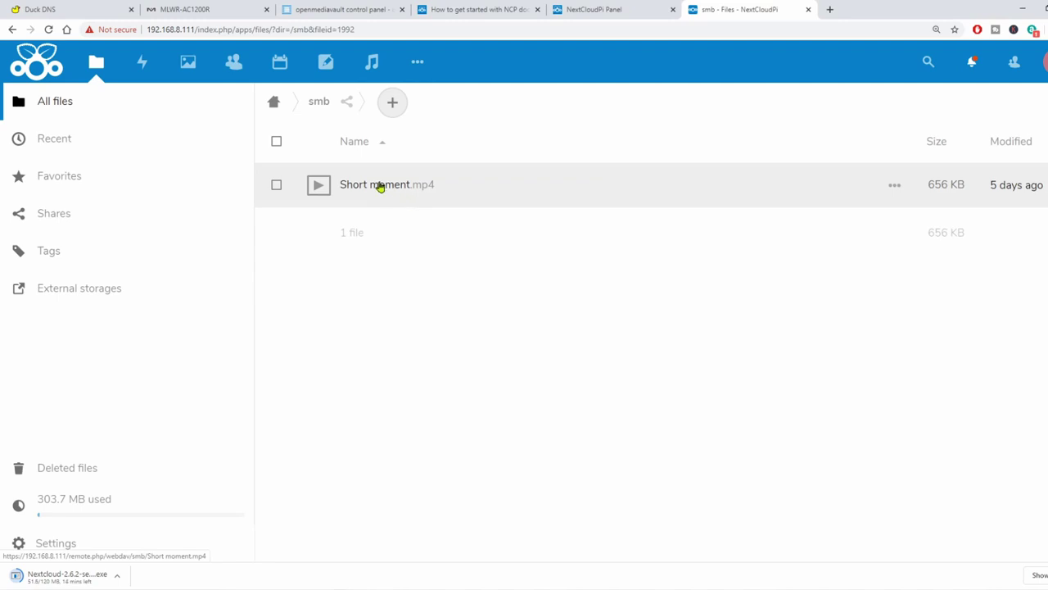
click(379, 187)
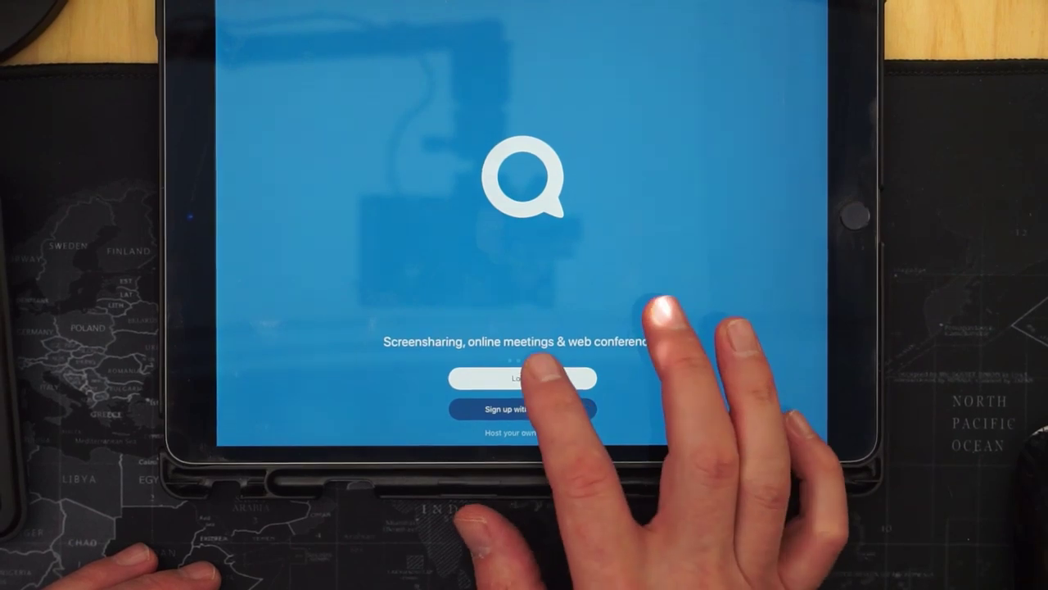
Log in to the Nextcloud tablet app with server pumpkinlife.duckdns.org, username ncp and the account password.
click(534, 377)
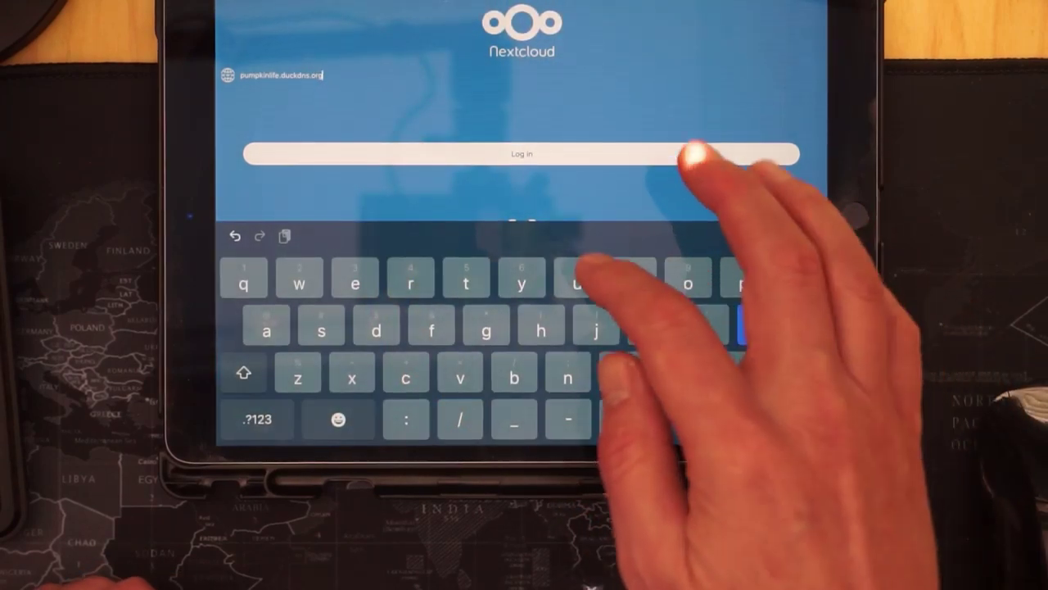
click(545, 156)
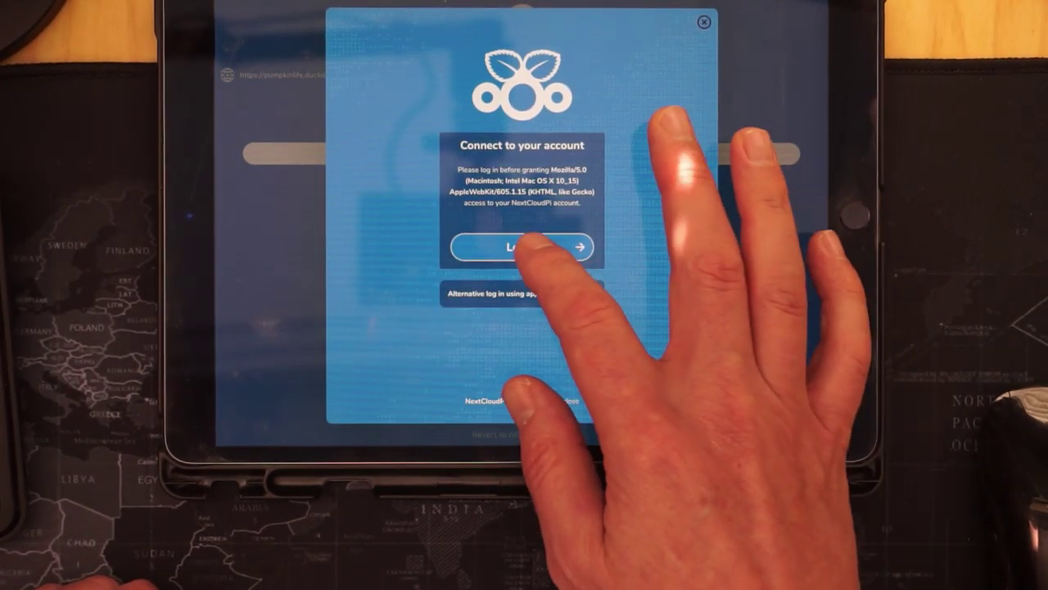
click(556, 247)
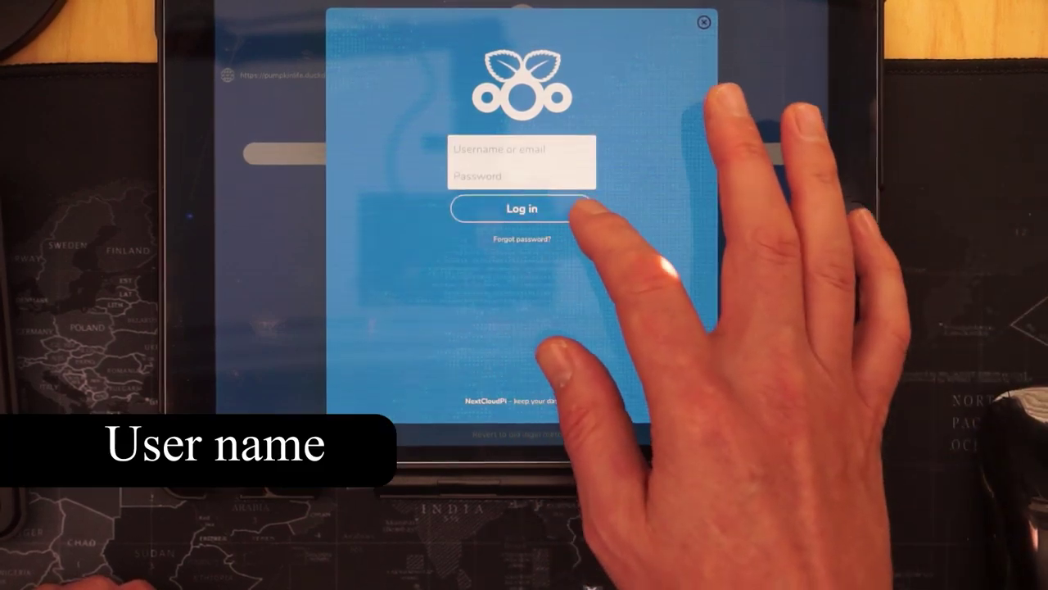
click(495, 149)
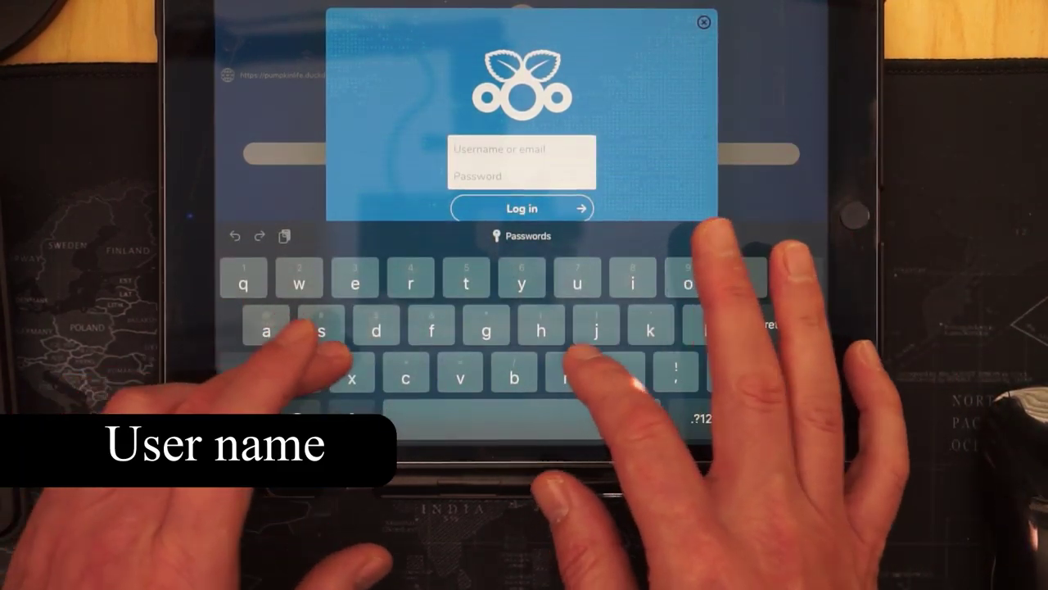
text(ncp)
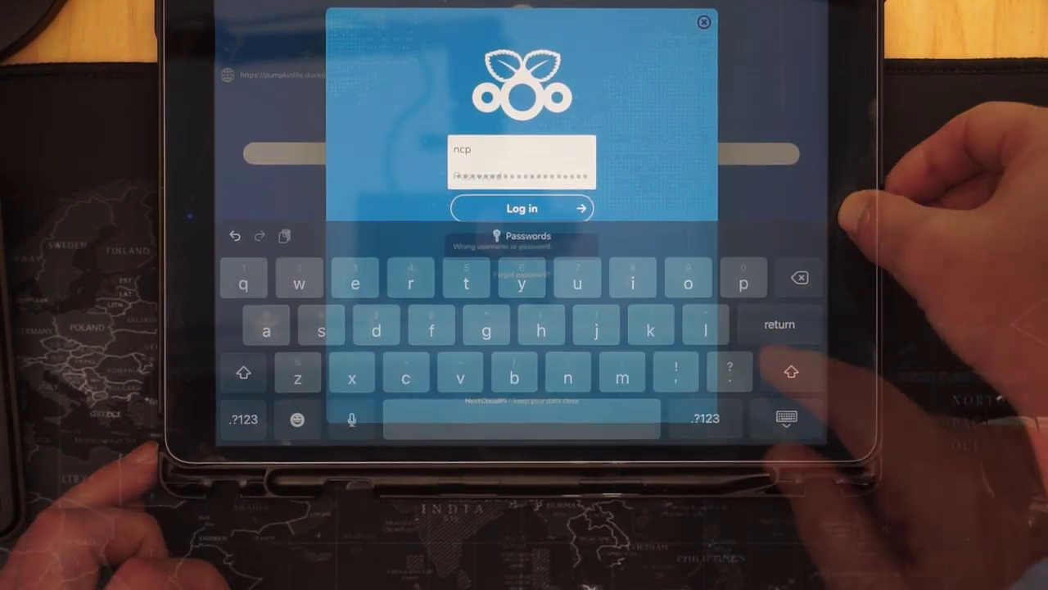
click(565, 210)
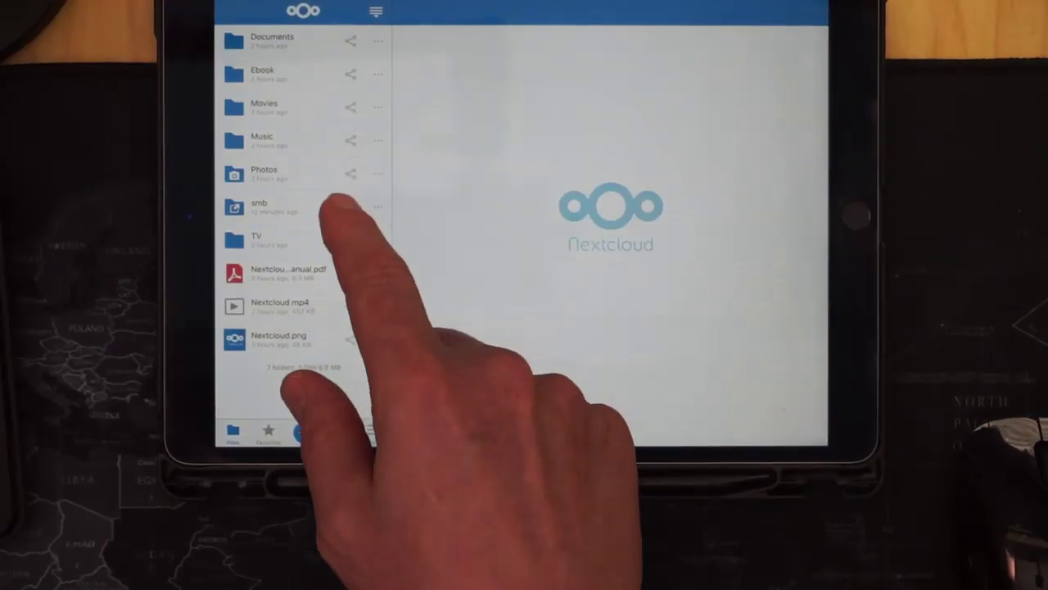
Open 01 - Frank Sinatra - Silent Night.flac from the Old Time American Christmas album folder inside Music.
click(291, 138)
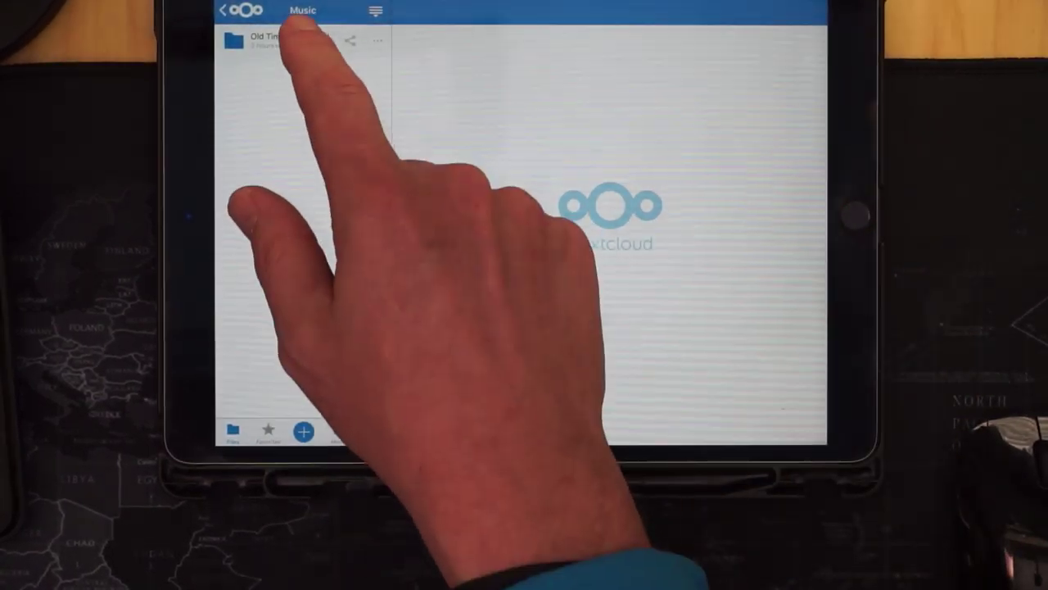
click(270, 37)
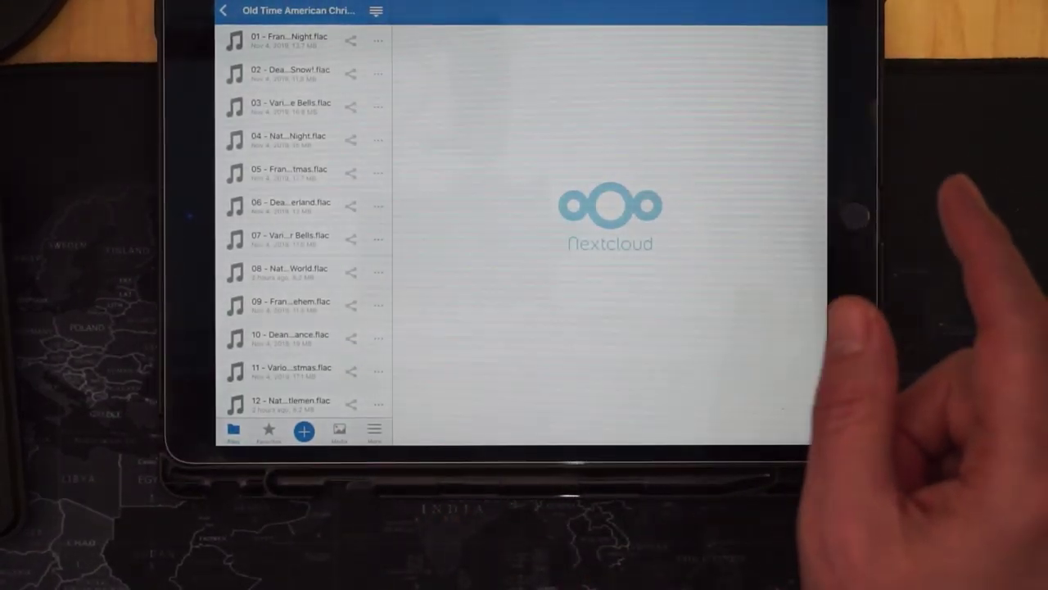
scroll(303, 229, up, 2)
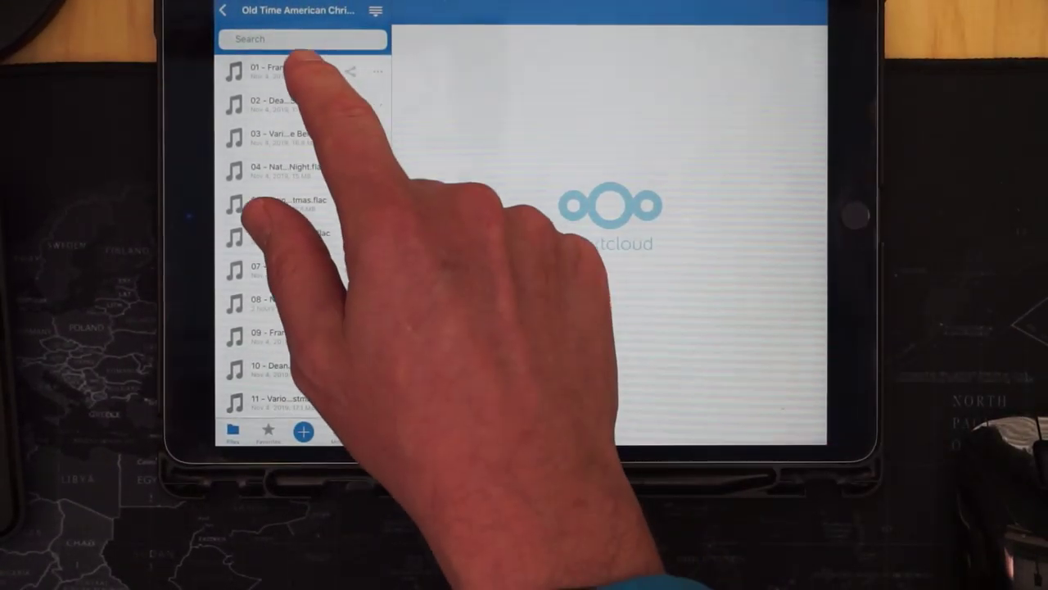
click(295, 72)
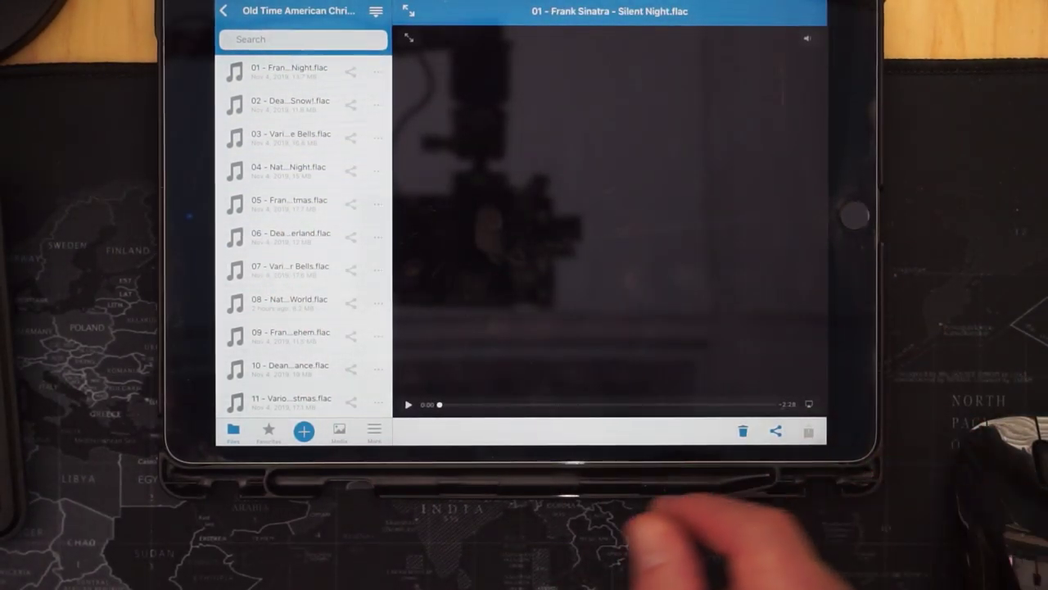